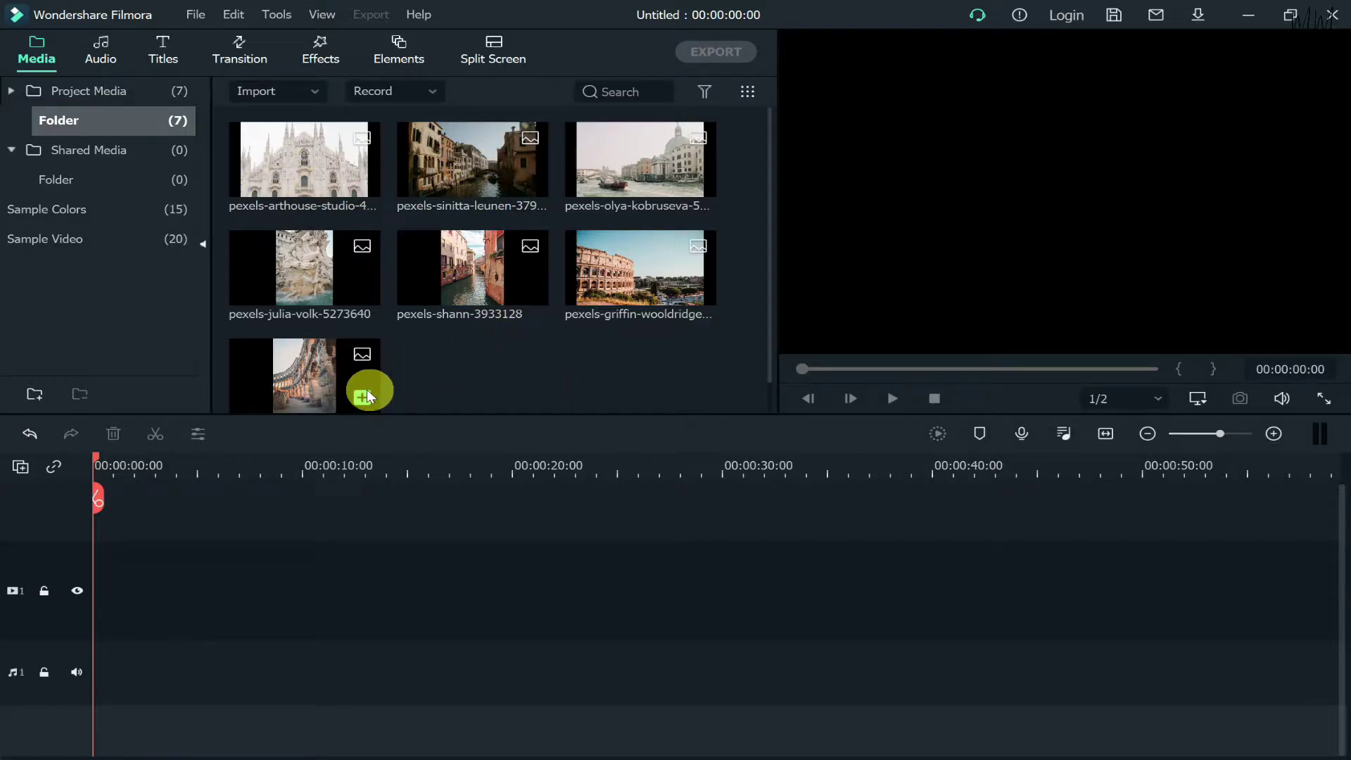
Drag the dark blue Gradient 4 sample color onto the first video track as a 5-second clip.
{"action": "left_click", "coordinate": [122, 239]}
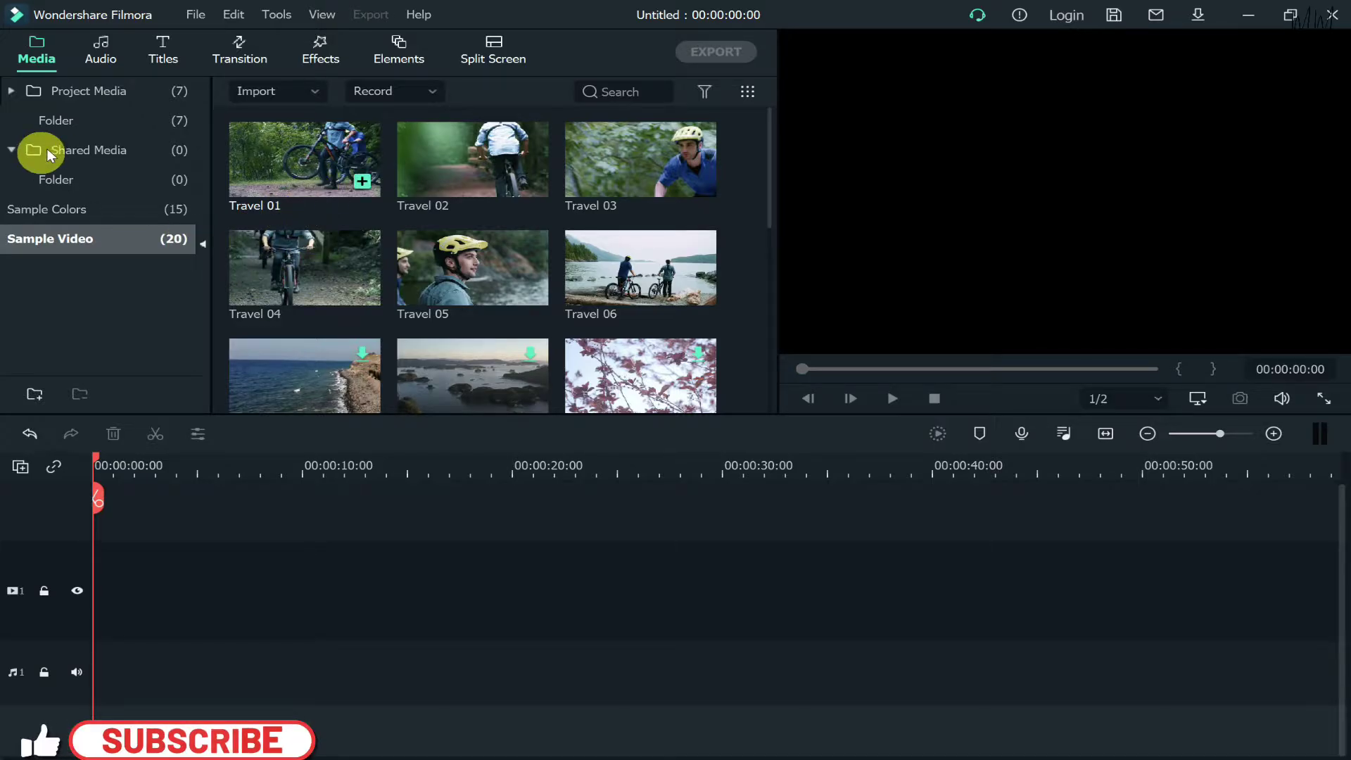
{"action": "left_click", "coordinate": [124, 95]}
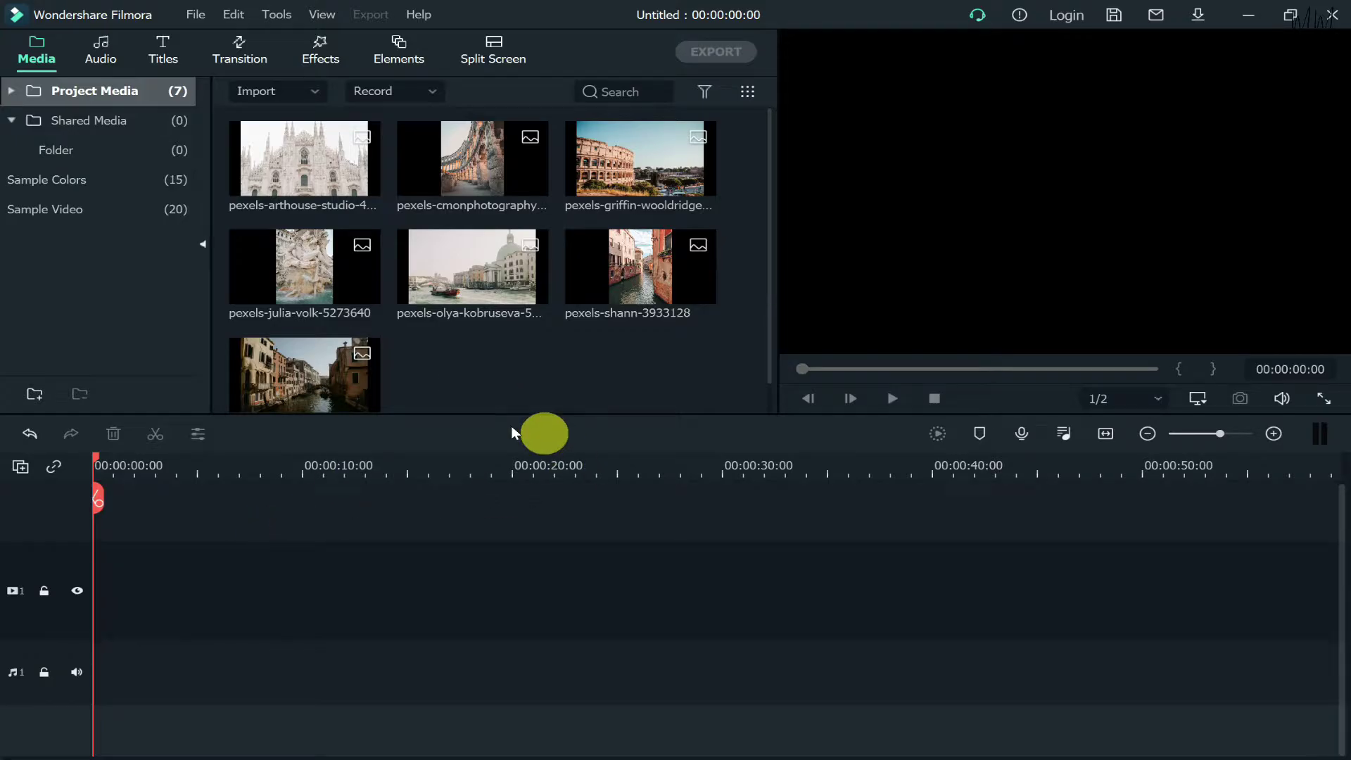
{"action": "left_click", "coordinate": [110, 188]}
{"action": "scroll", "coordinate": [465, 257], "scroll_direction": "down", "scroll_amount": 3}
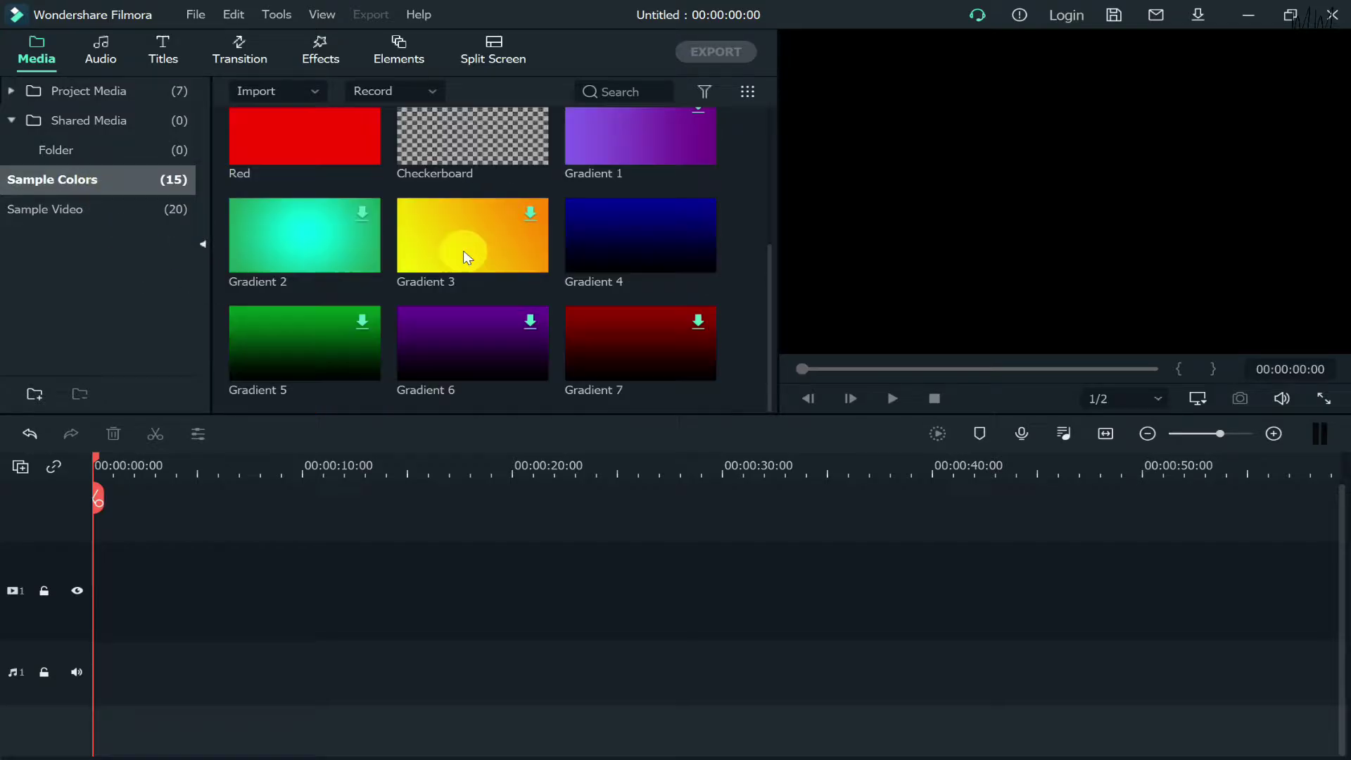
{"action": "scroll", "coordinate": [493, 243], "scroll_direction": "up", "scroll_amount": 3}
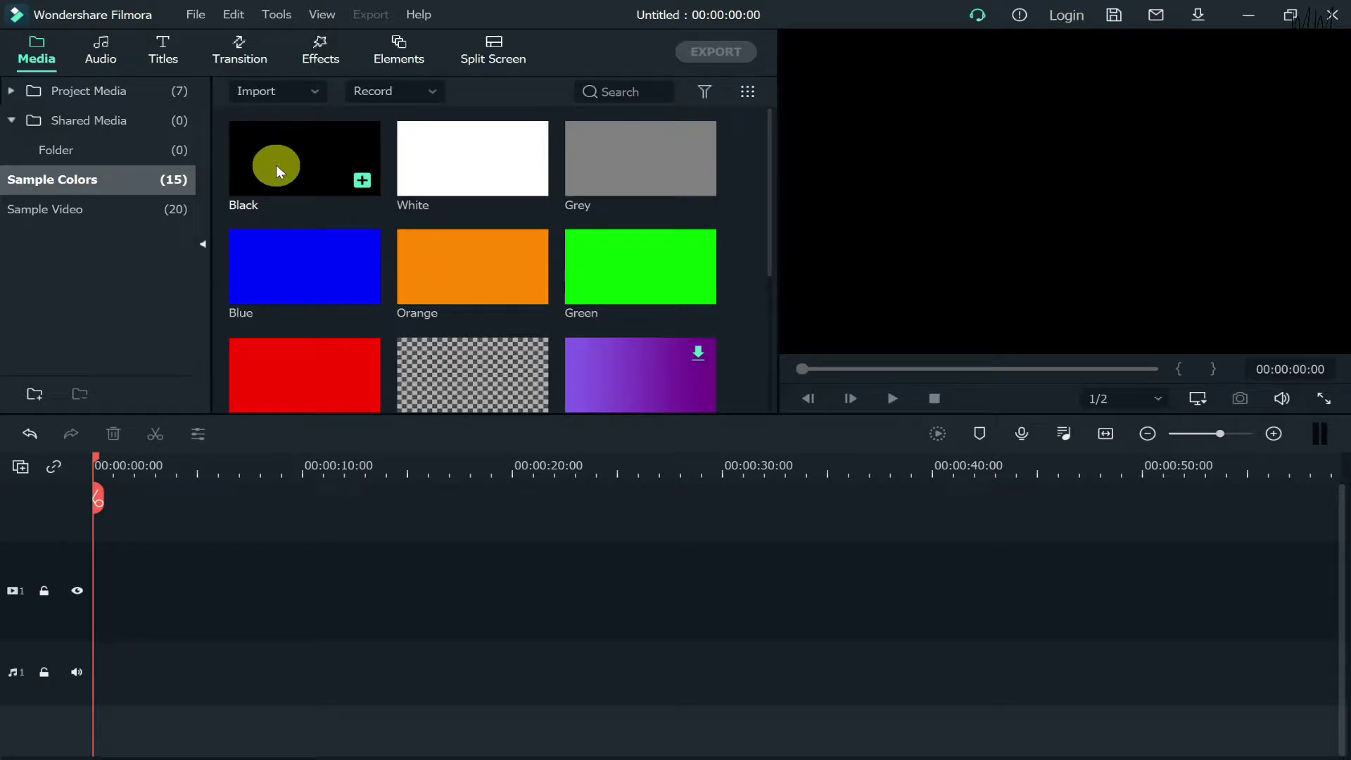
{"action": "scroll", "coordinate": [324, 225], "scroll_direction": "down", "scroll_amount": 3}
{"action": "left_click_drag", "start_coordinate": [630, 243], "coordinate": [15, 636]}
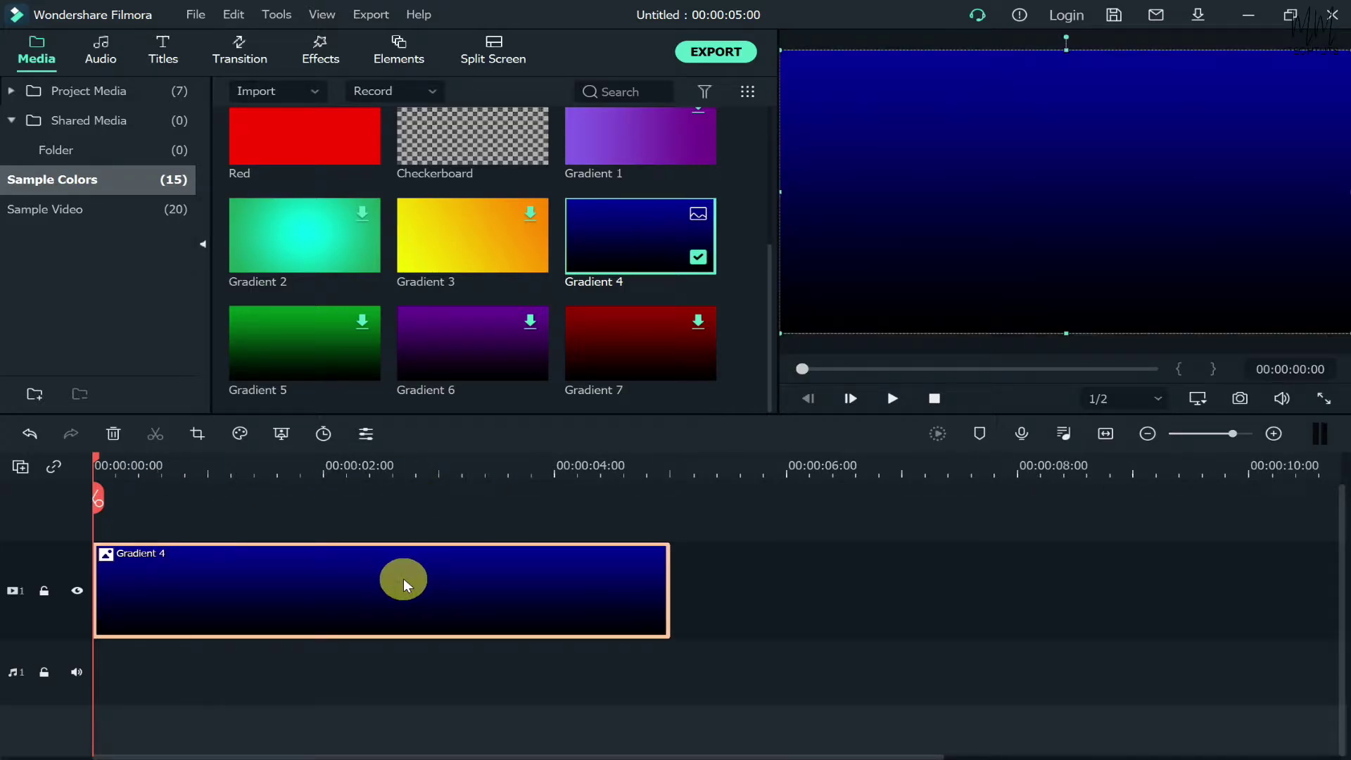
Tone down Gradient 4 to contrast -36, saturation -63 and brightness -29.
{"action": "double_click", "coordinate": [403, 573]}
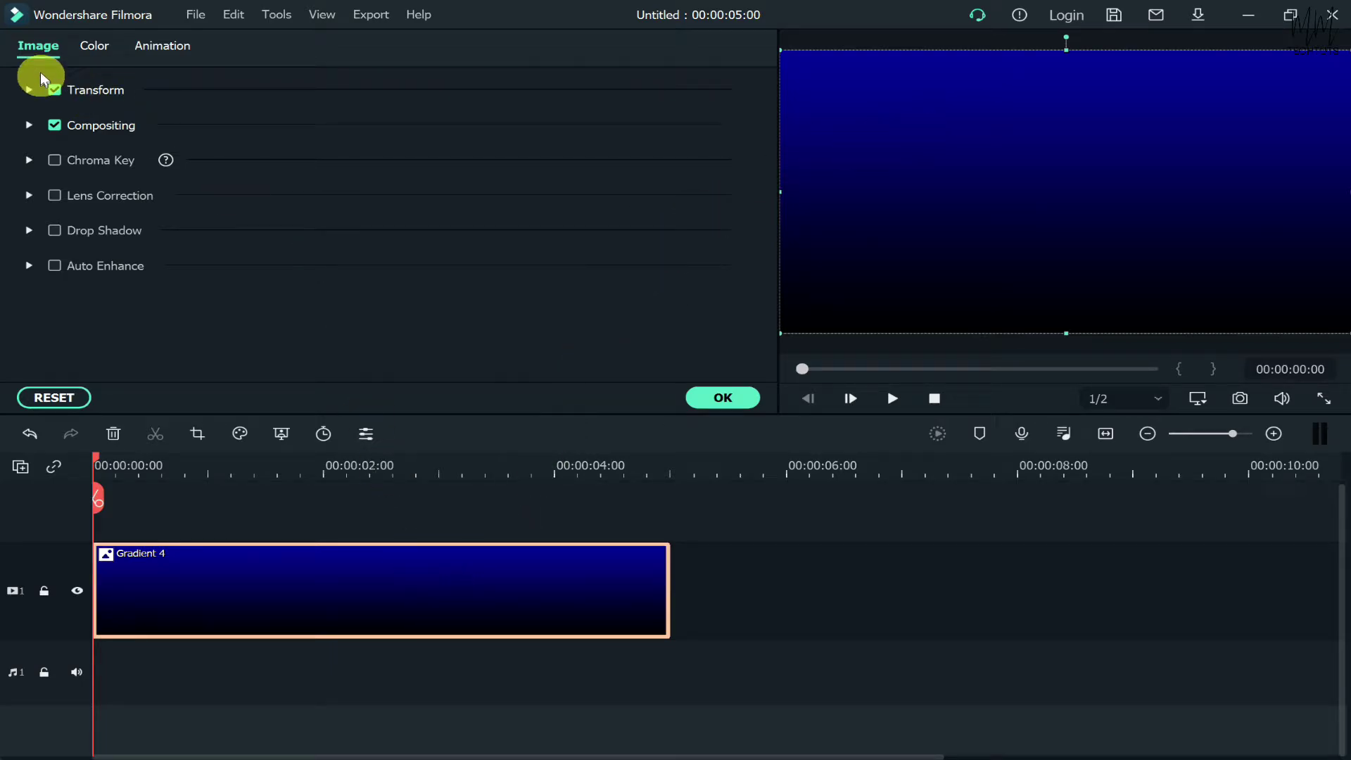
{"action": "left_click", "coordinate": [96, 48]}
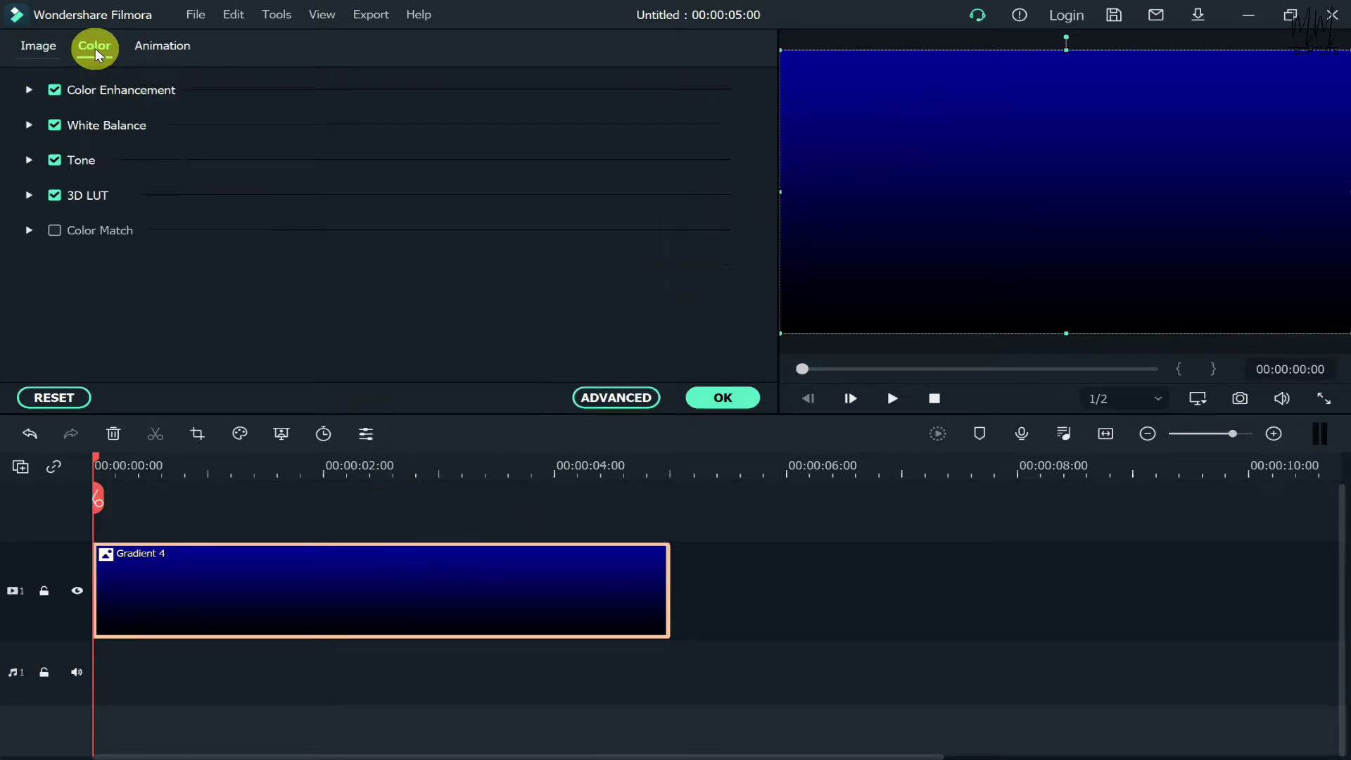
{"action": "left_click", "coordinate": [29, 126]}
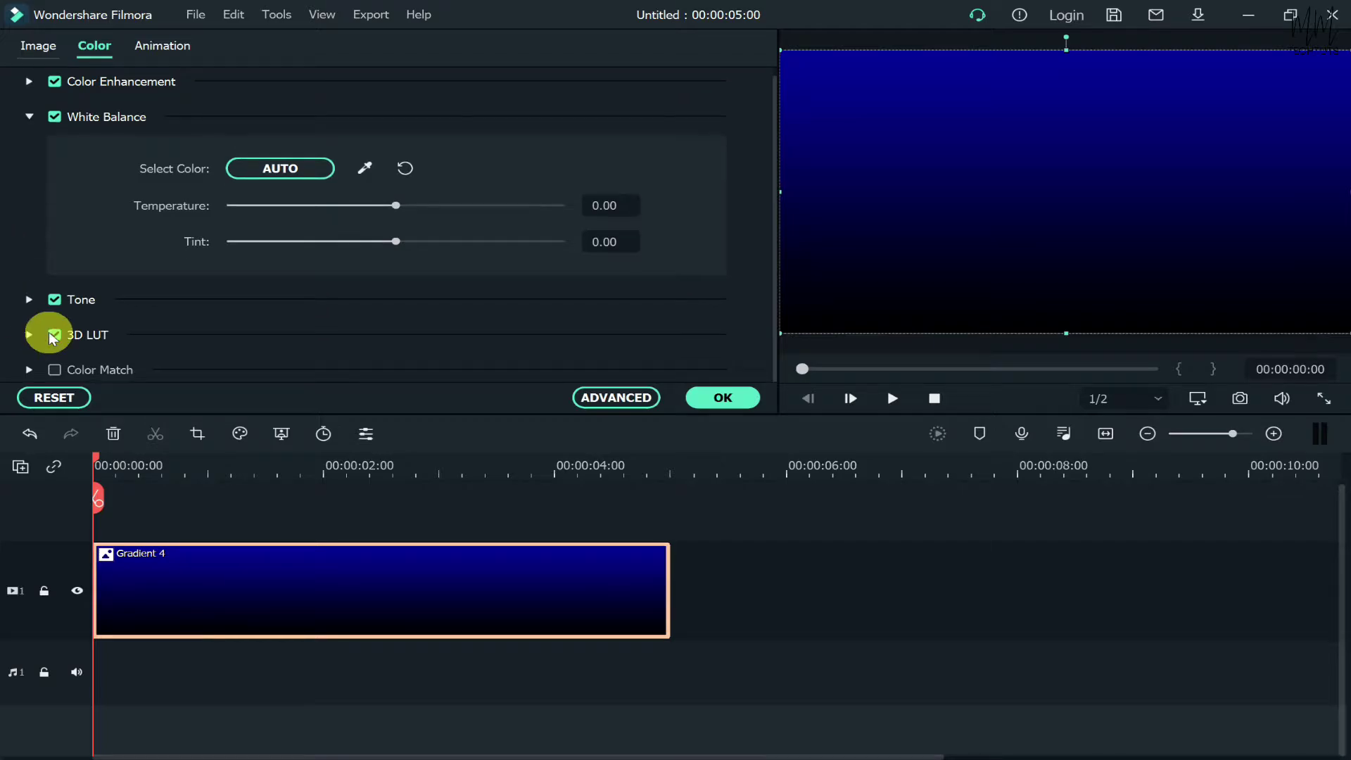
{"action": "left_click", "coordinate": [29, 300]}
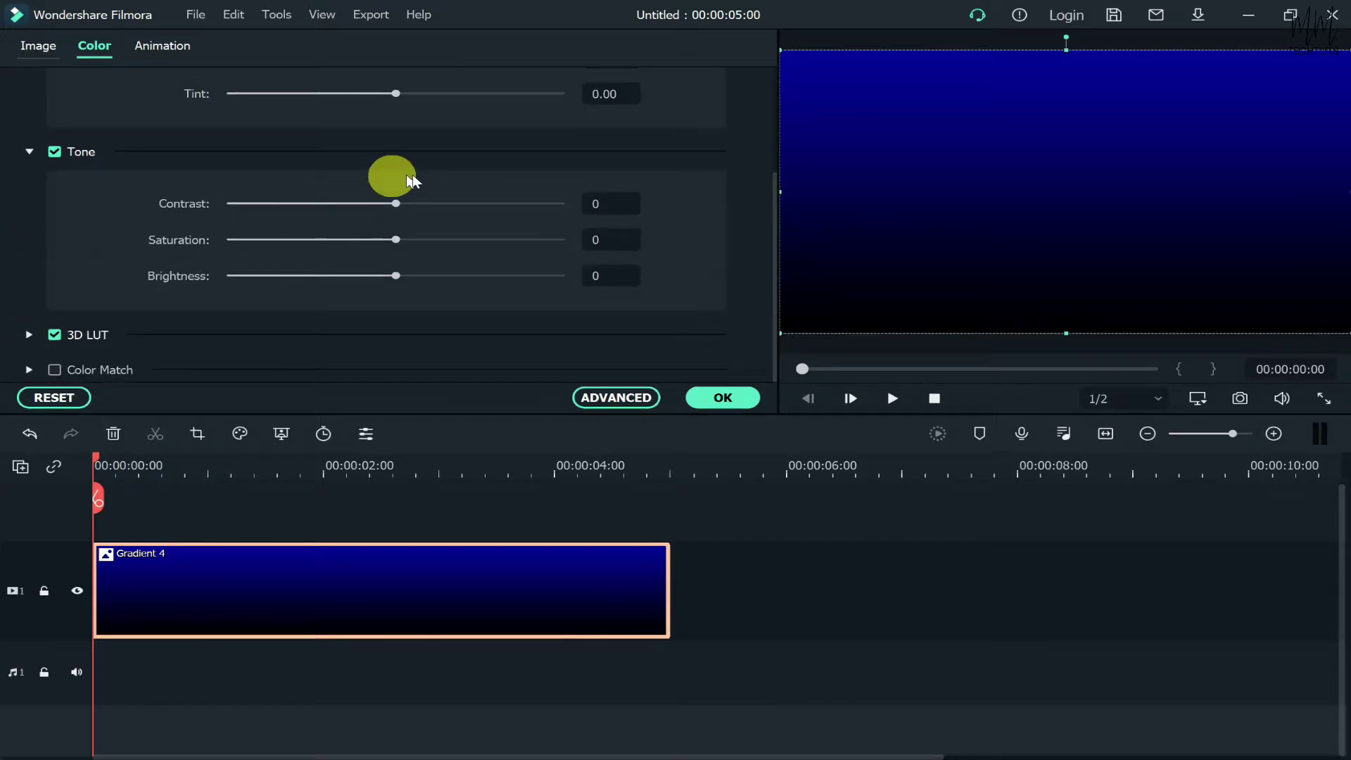
{"action": "left_click_drag", "start_coordinate": [394, 203], "coordinate": [363, 201]}
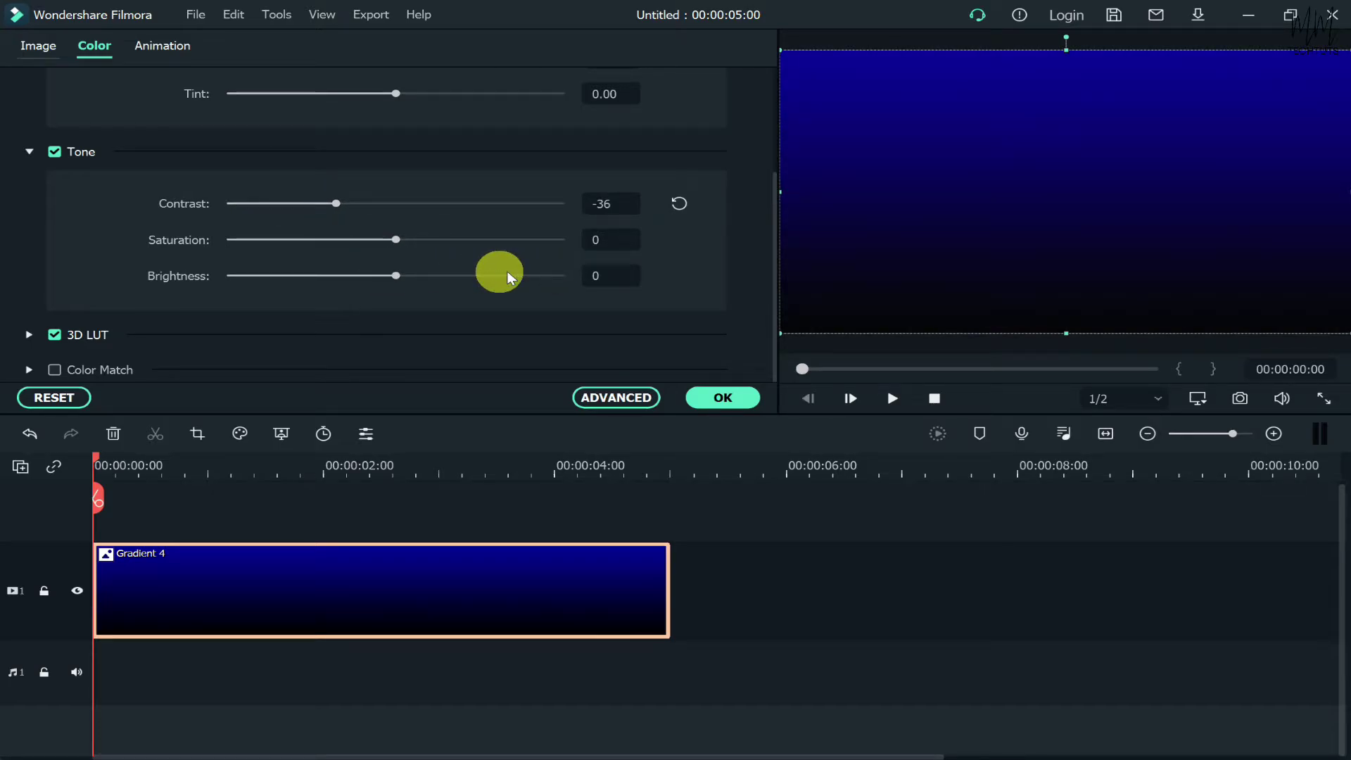
{"action": "left_click_drag", "start_coordinate": [495, 275], "coordinate": [346, 287]}
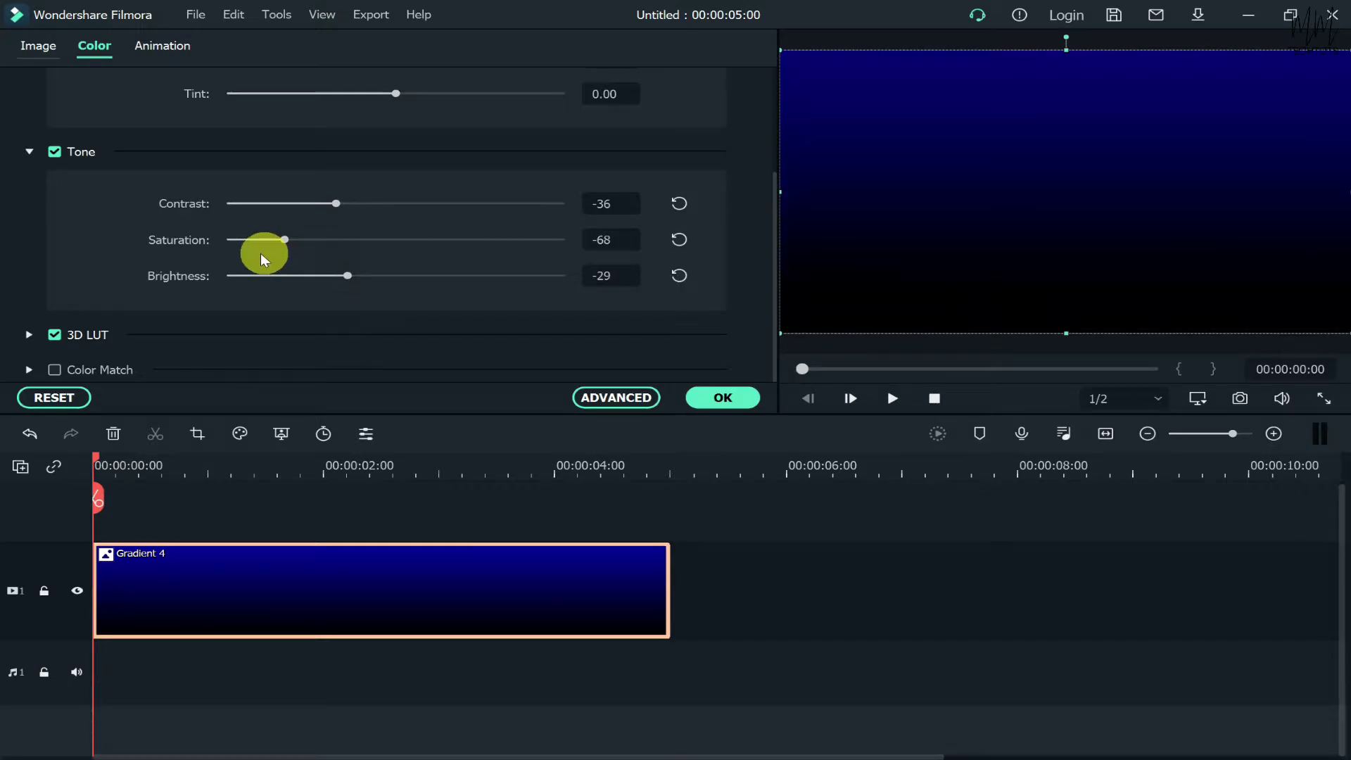
{"action": "left_click_drag", "start_coordinate": [260, 252], "coordinate": [399, 268]}
{"action": "left_click", "coordinate": [732, 396]}
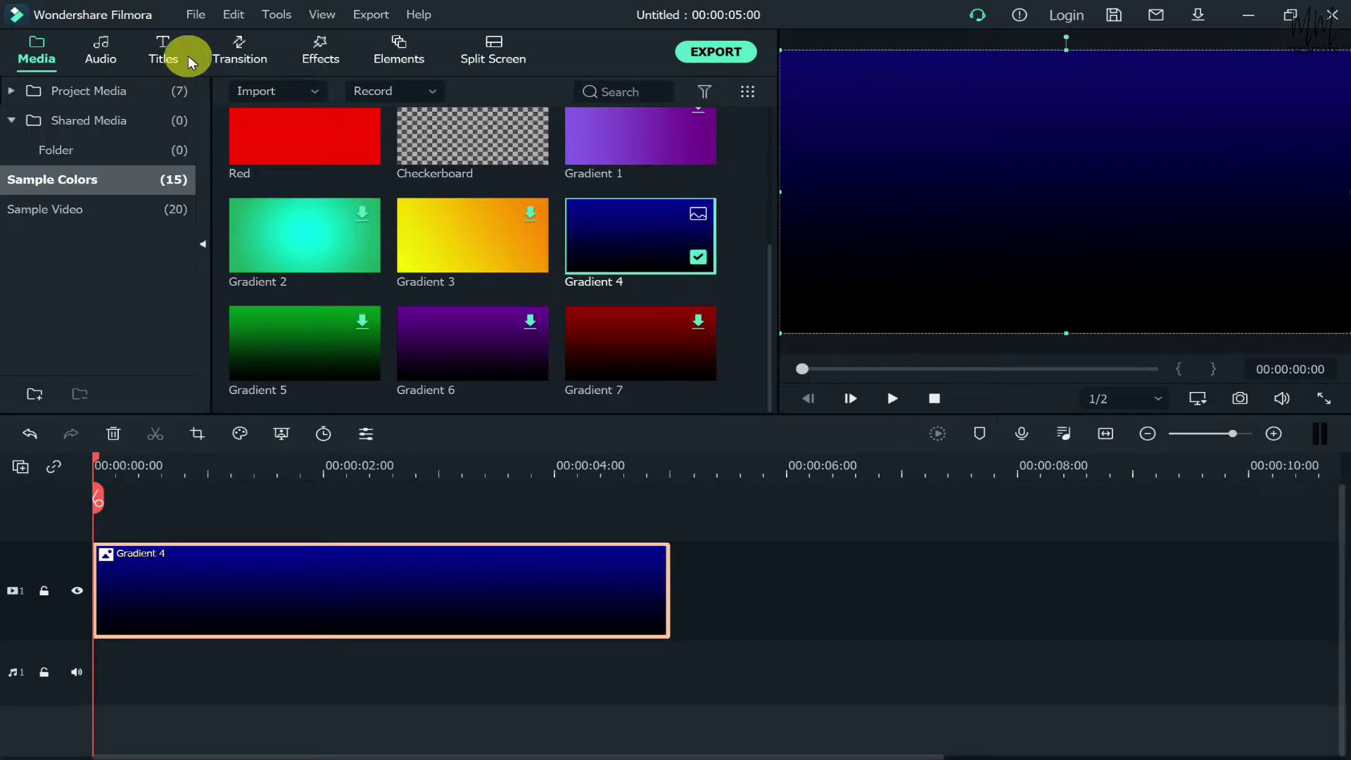
Place Callout 1 on a new track above the gradient, trimmed to end at 00:00:05:00.
{"action": "left_click", "coordinate": [166, 58]}
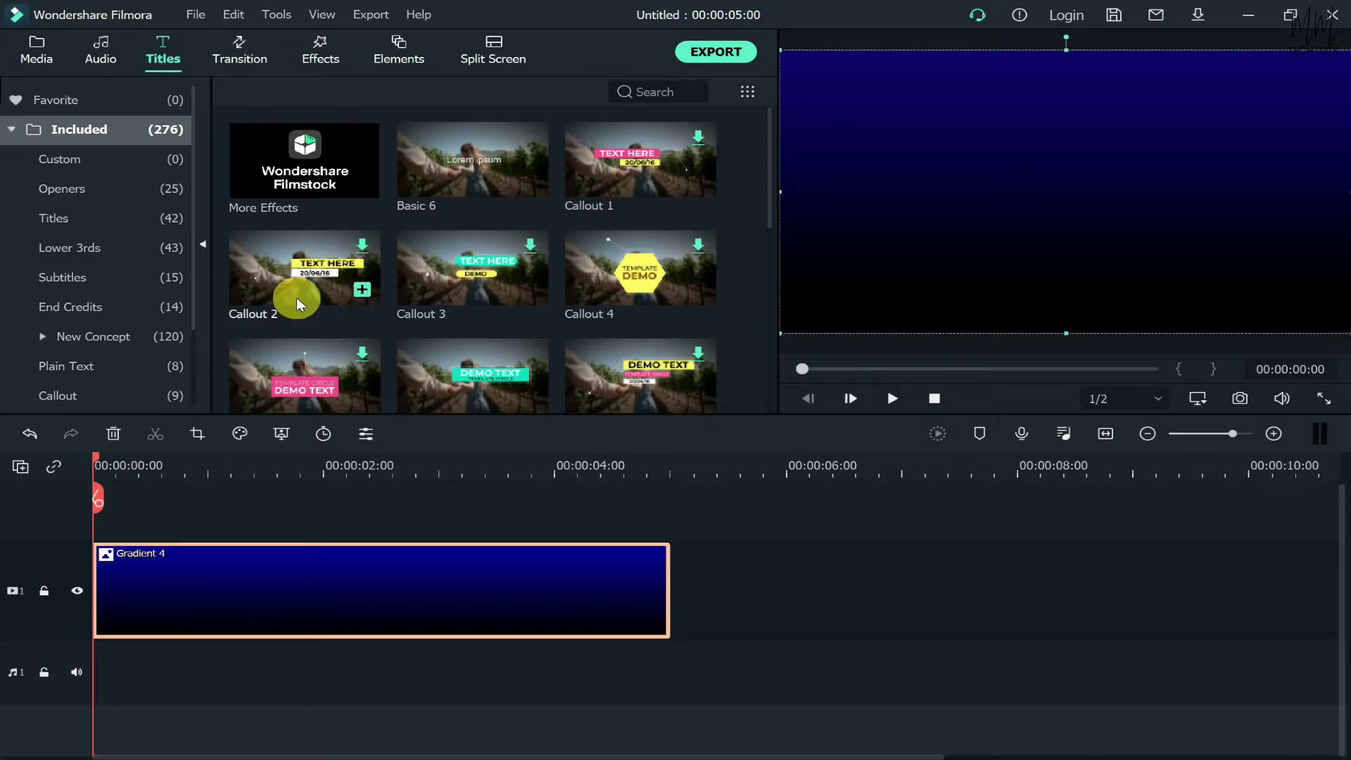
{"action": "left_click", "coordinate": [486, 189]}
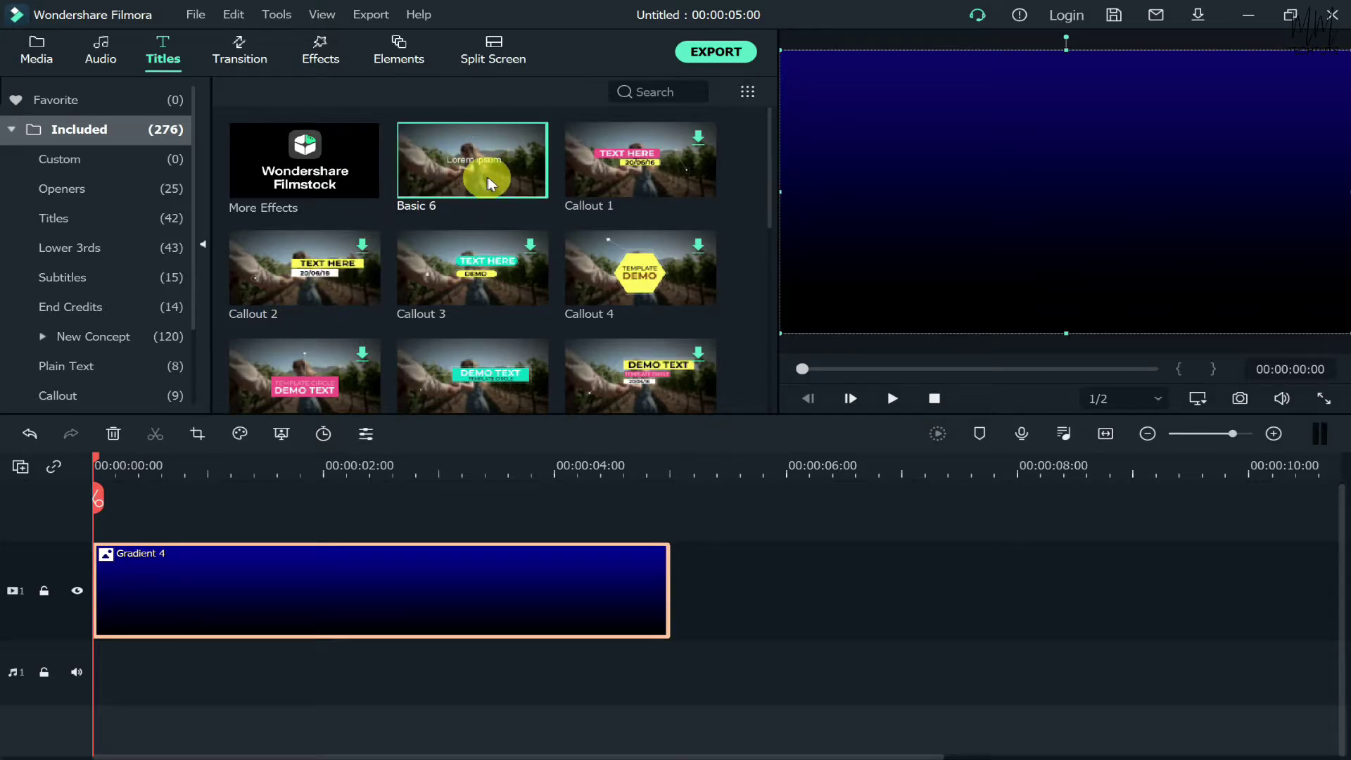
{"action": "left_click", "coordinate": [667, 156]}
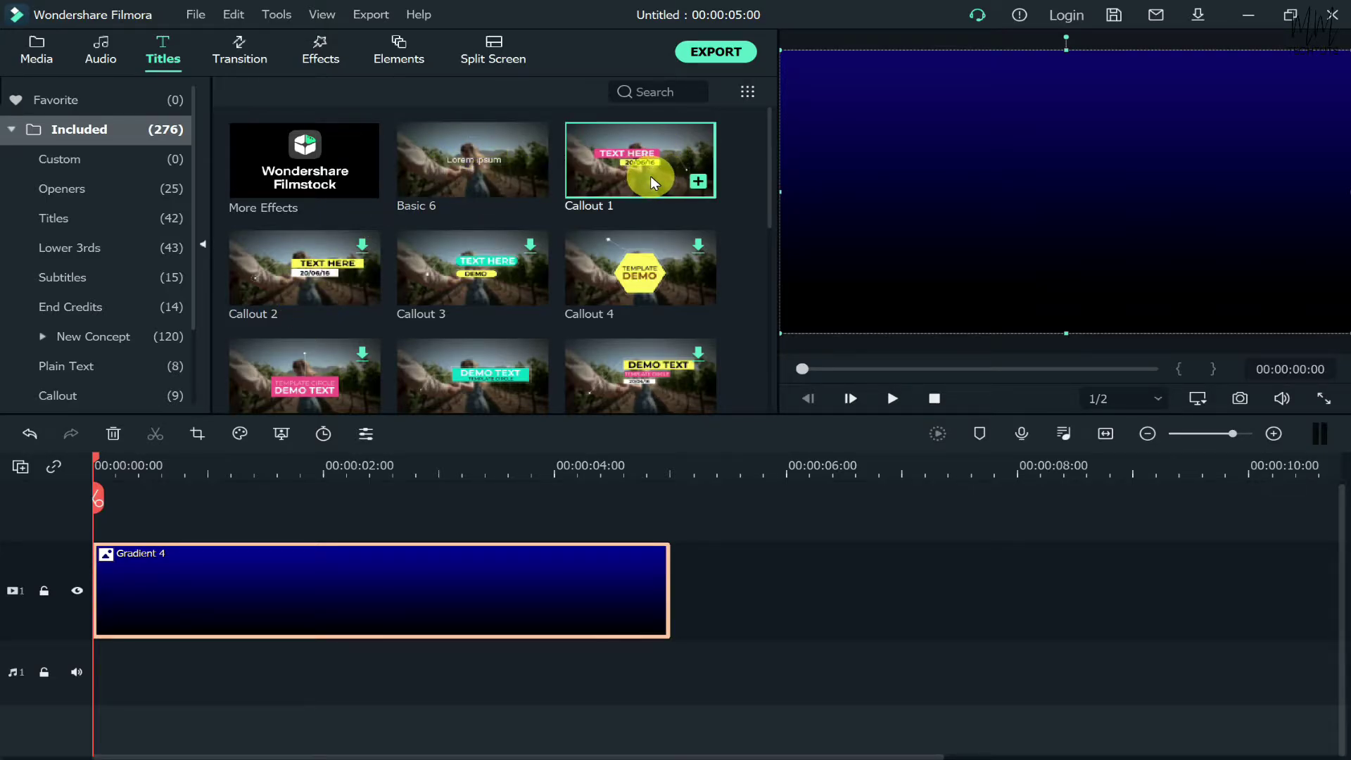
{"action": "left_click_drag", "start_coordinate": [649, 178], "coordinate": [3, 507]}
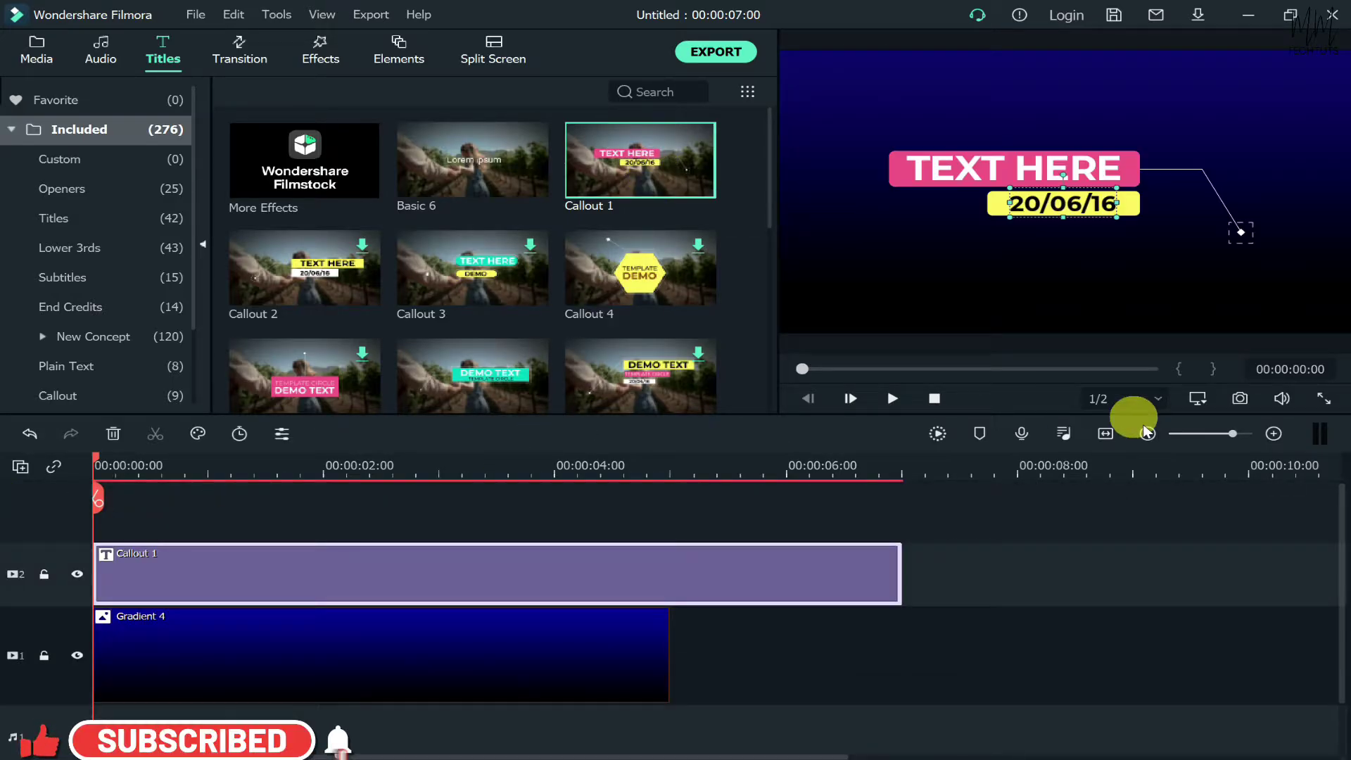
{"action": "left_click_drag", "start_coordinate": [902, 572], "coordinate": [267, 573]}
{"action": "left_click_drag", "start_coordinate": [534, 573], "coordinate": [672, 568]}
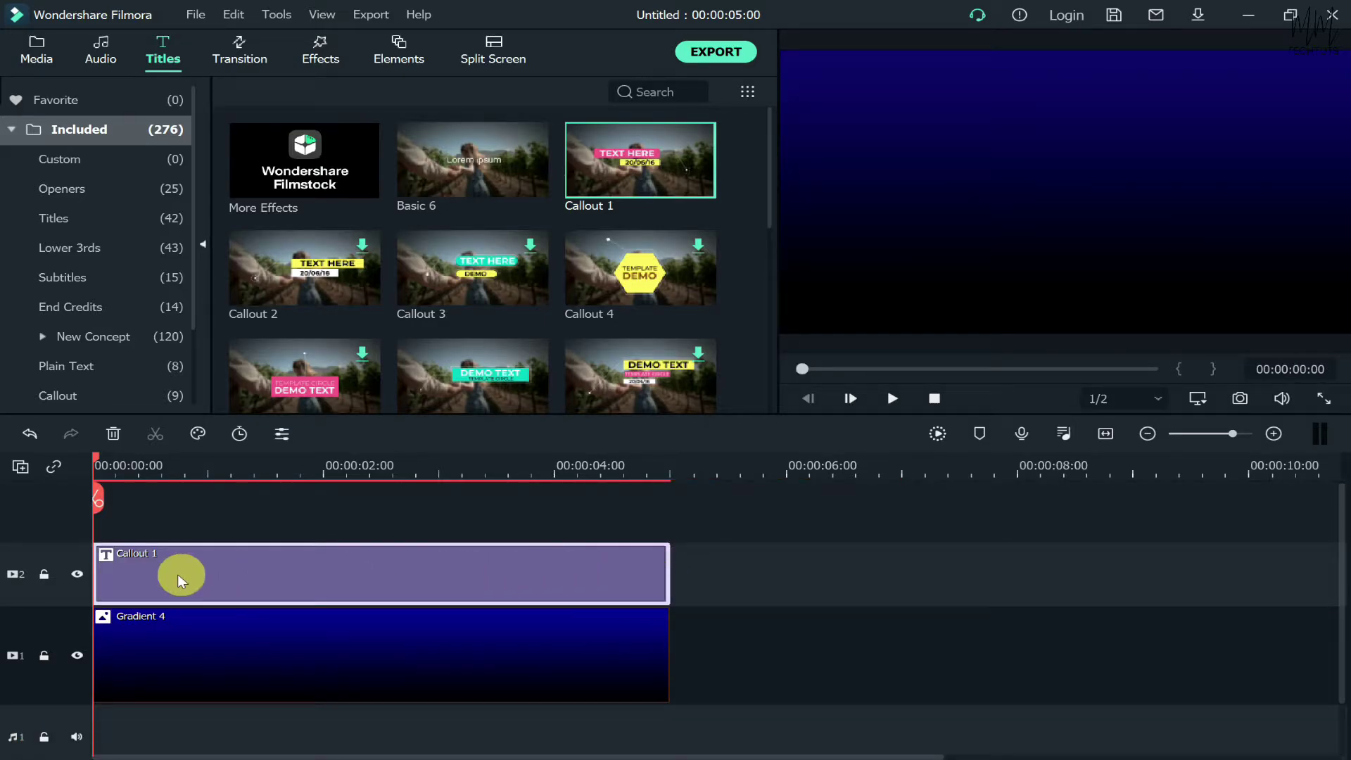
Replace the callout's TEXT HERE line with 'TRIP TO ITALY'.
{"action": "double_click", "coordinate": [436, 574]}
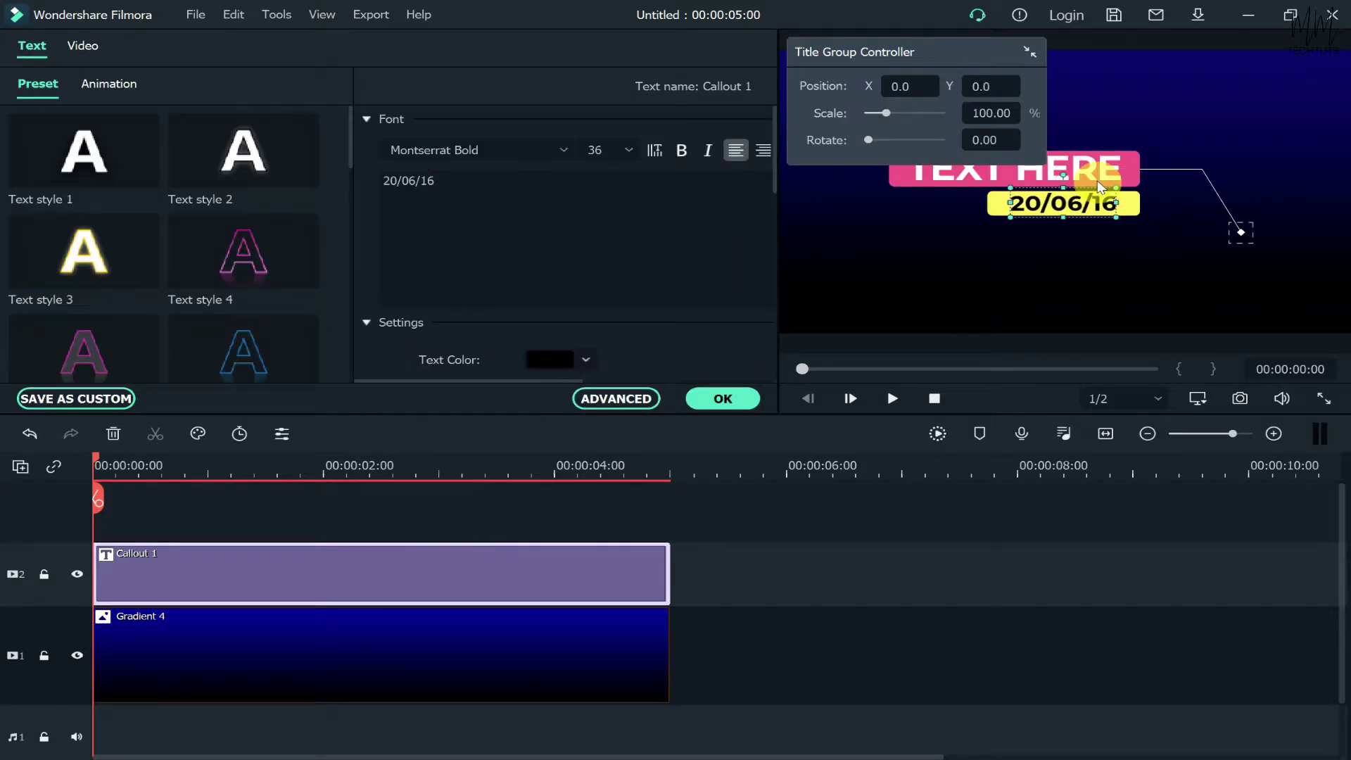
{"action": "left_click", "coordinate": [1092, 162]}
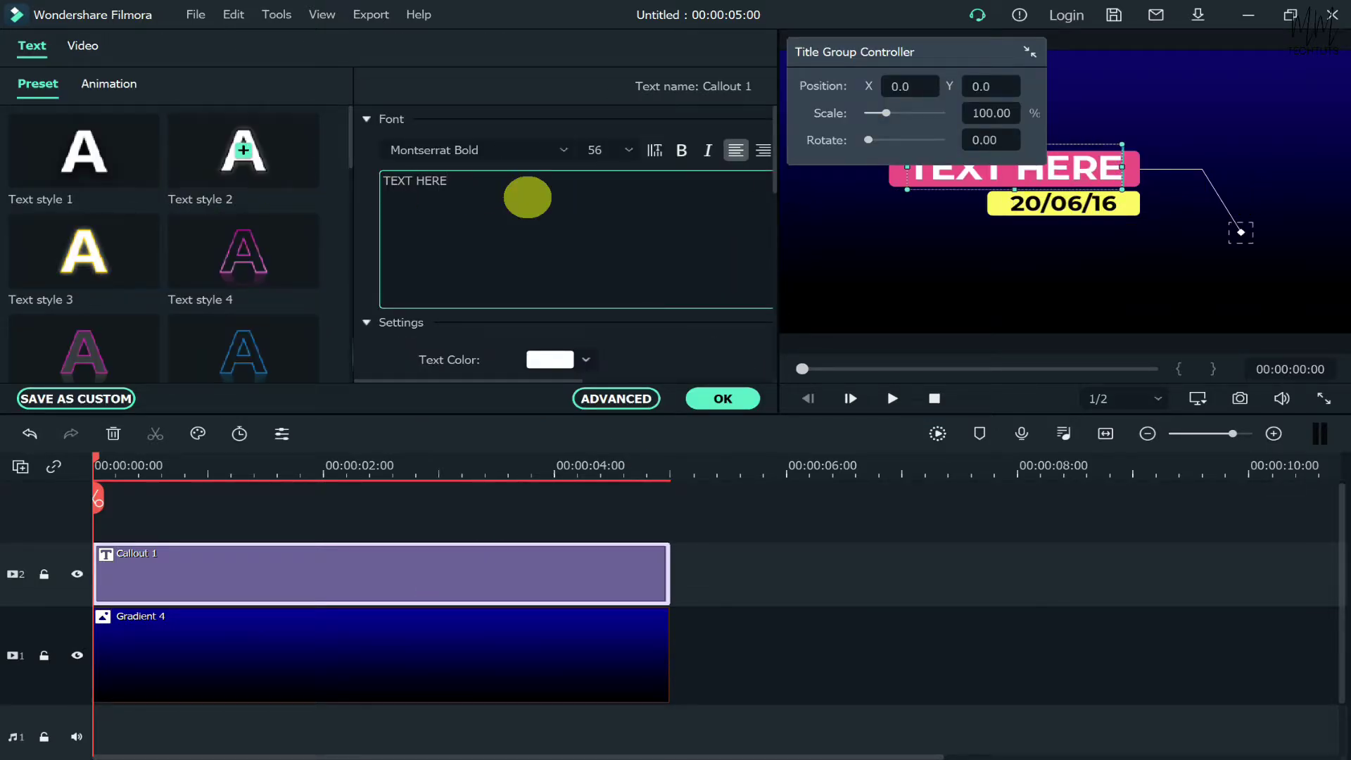
{"action": "key", "text": "ctrl+a"}
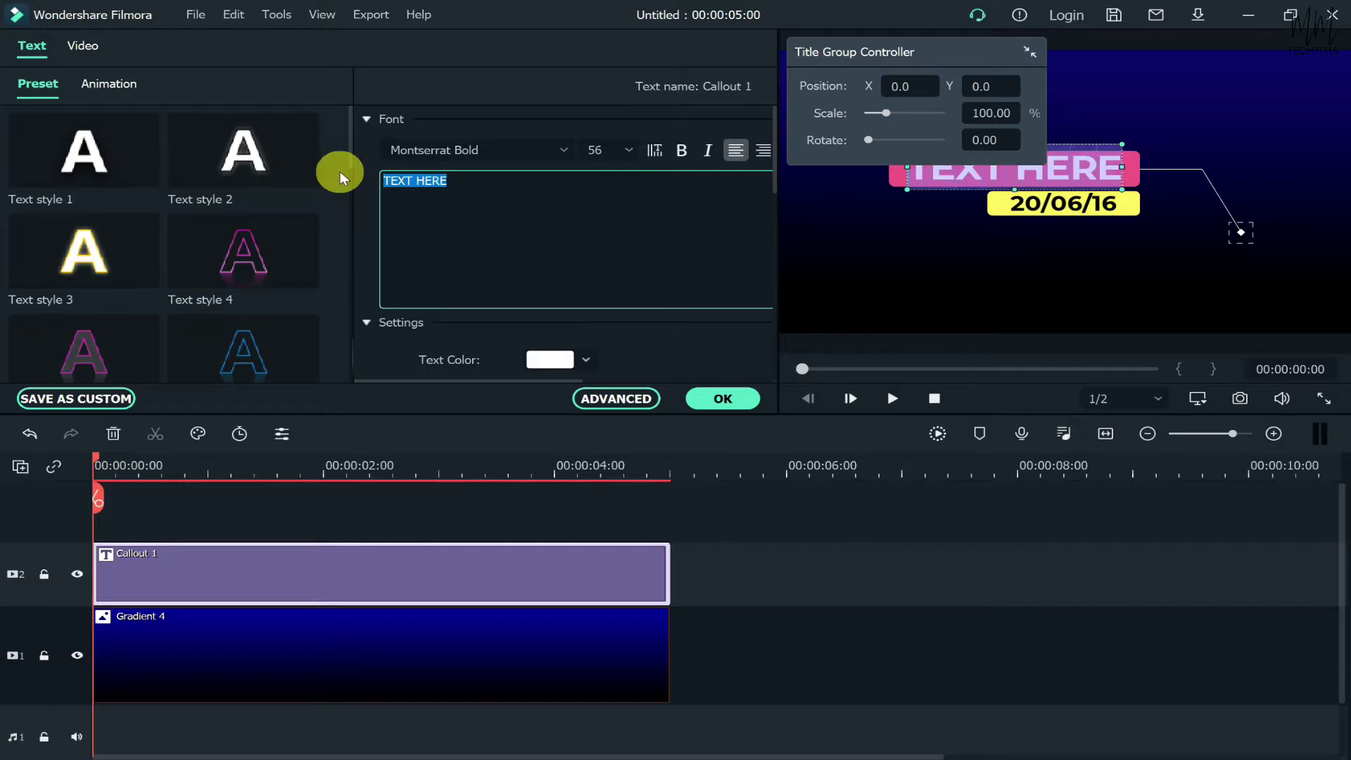
{"action": "type", "text": "TRIP TO ITALY"}
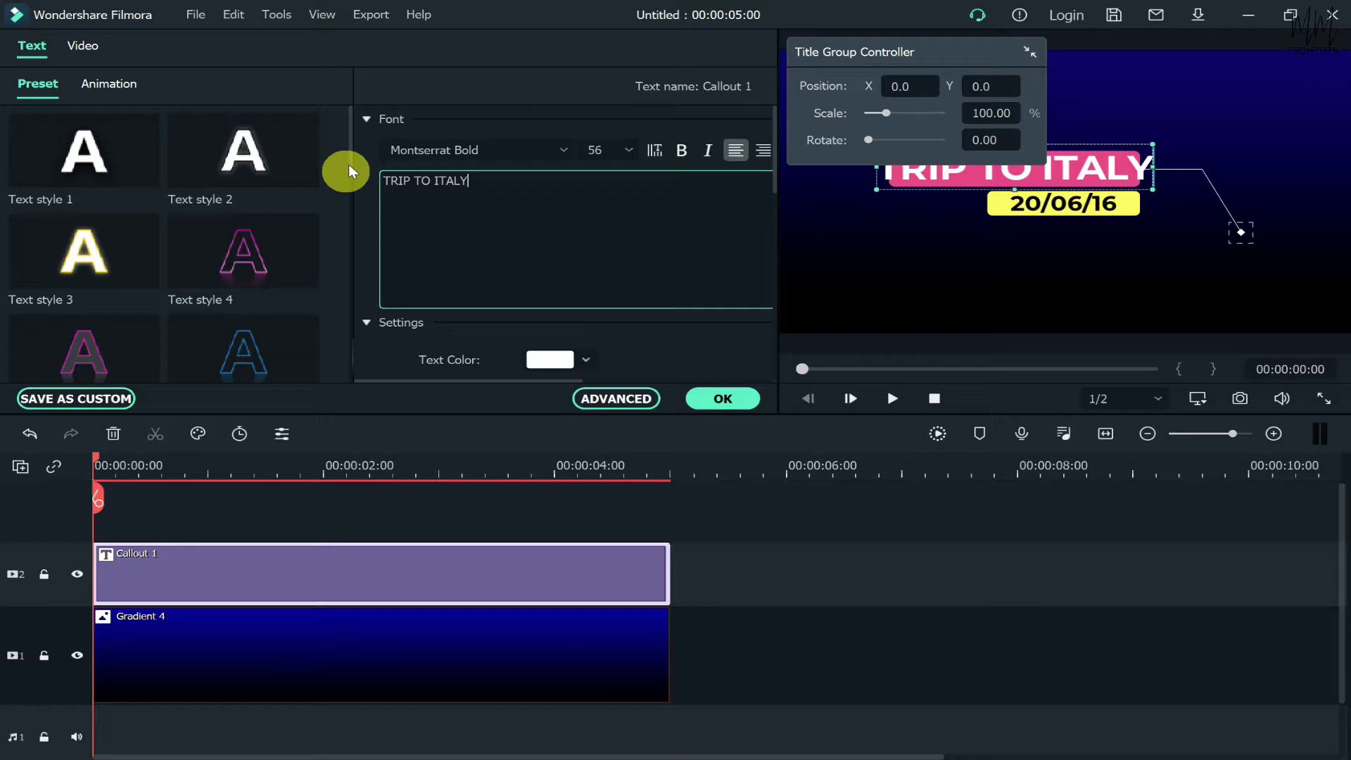
{"action": "left_click_drag", "start_coordinate": [929, 52], "coordinate": [269, 78]}
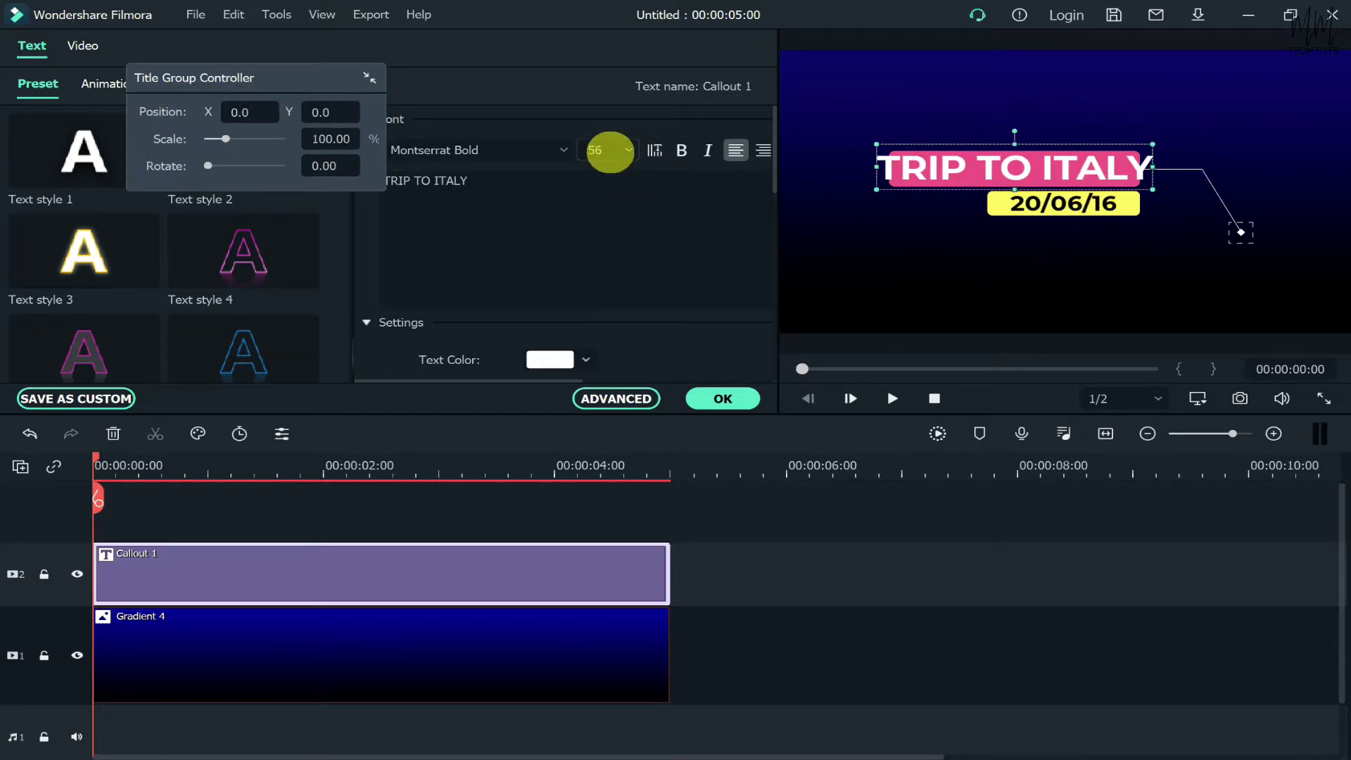
Set the title font size to 40 in bold, with italic left off.
{"action": "left_click", "coordinate": [629, 150]}
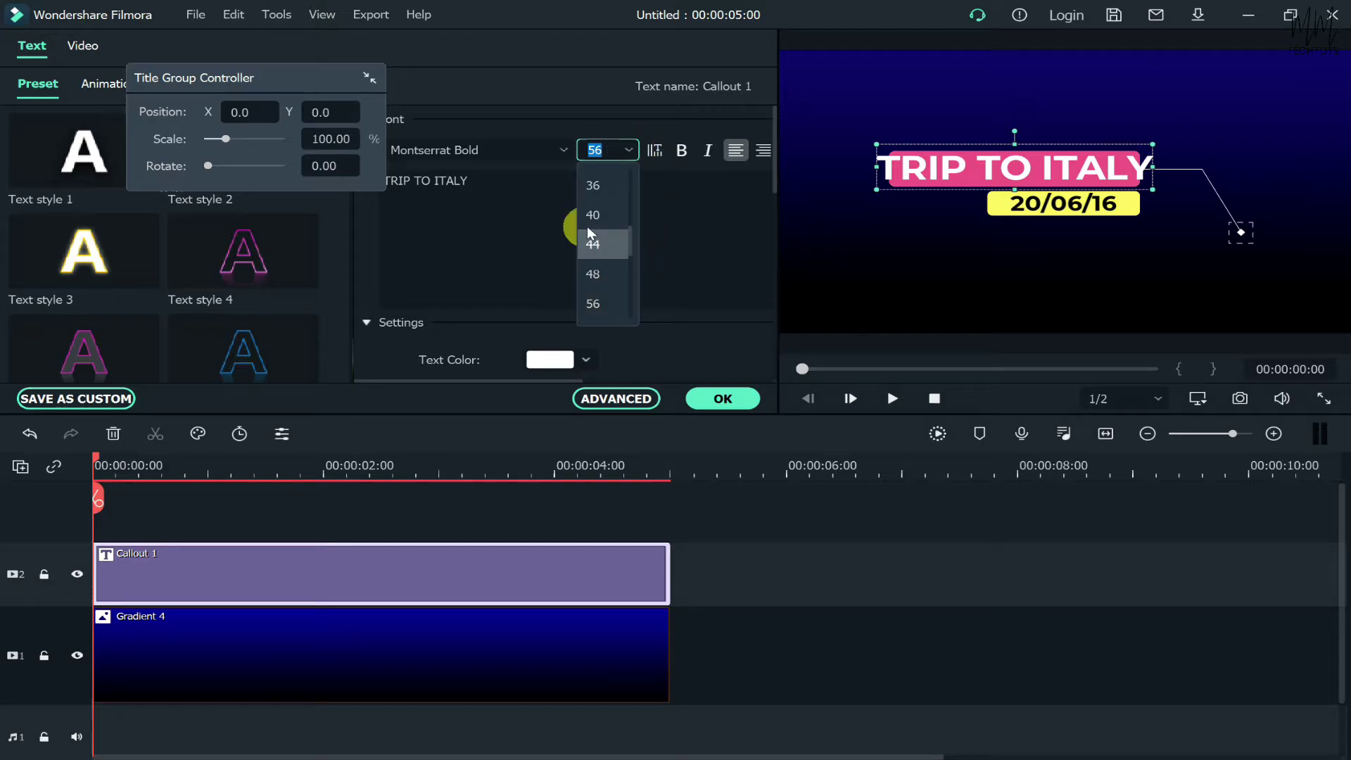
{"action": "left_click", "coordinate": [612, 195]}
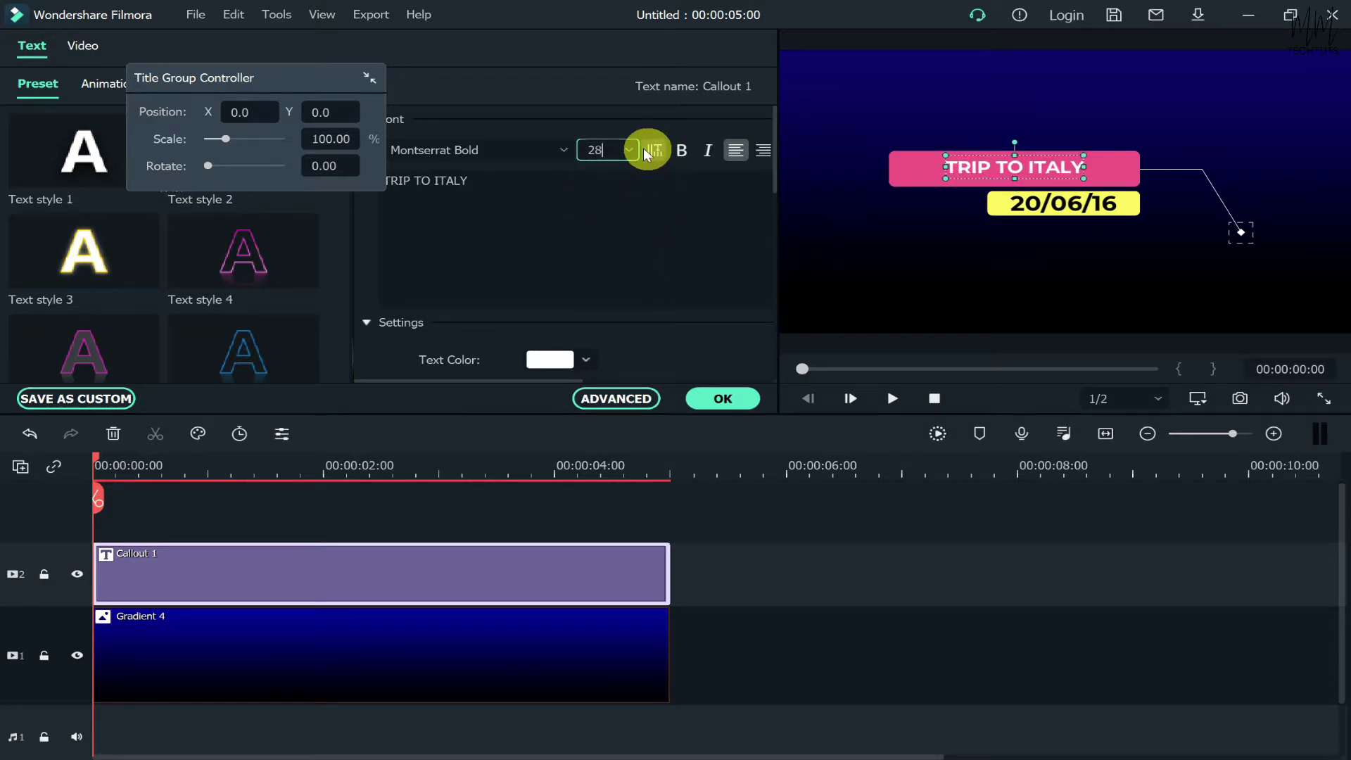
{"action": "left_click", "coordinate": [633, 152]}
{"action": "left_click", "coordinate": [579, 273]}
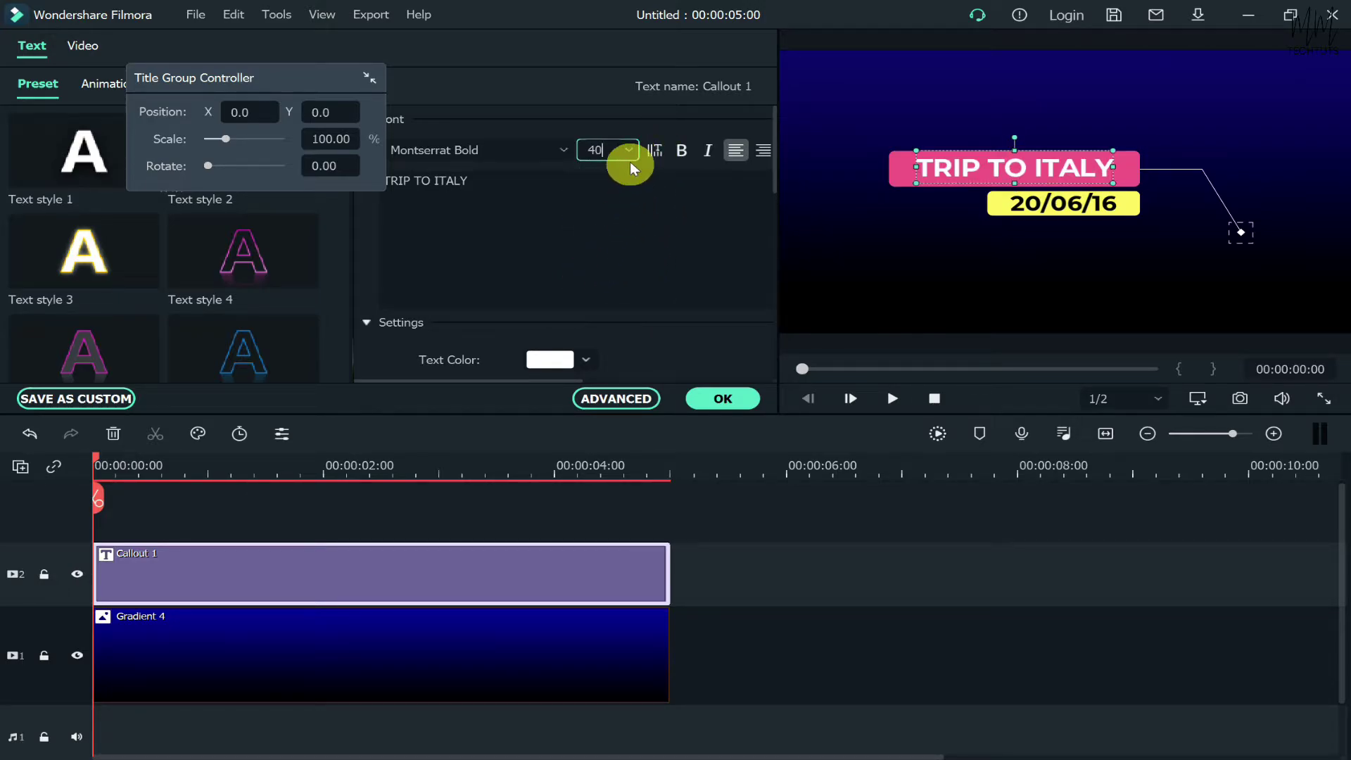
{"action": "left_click", "coordinate": [684, 150]}
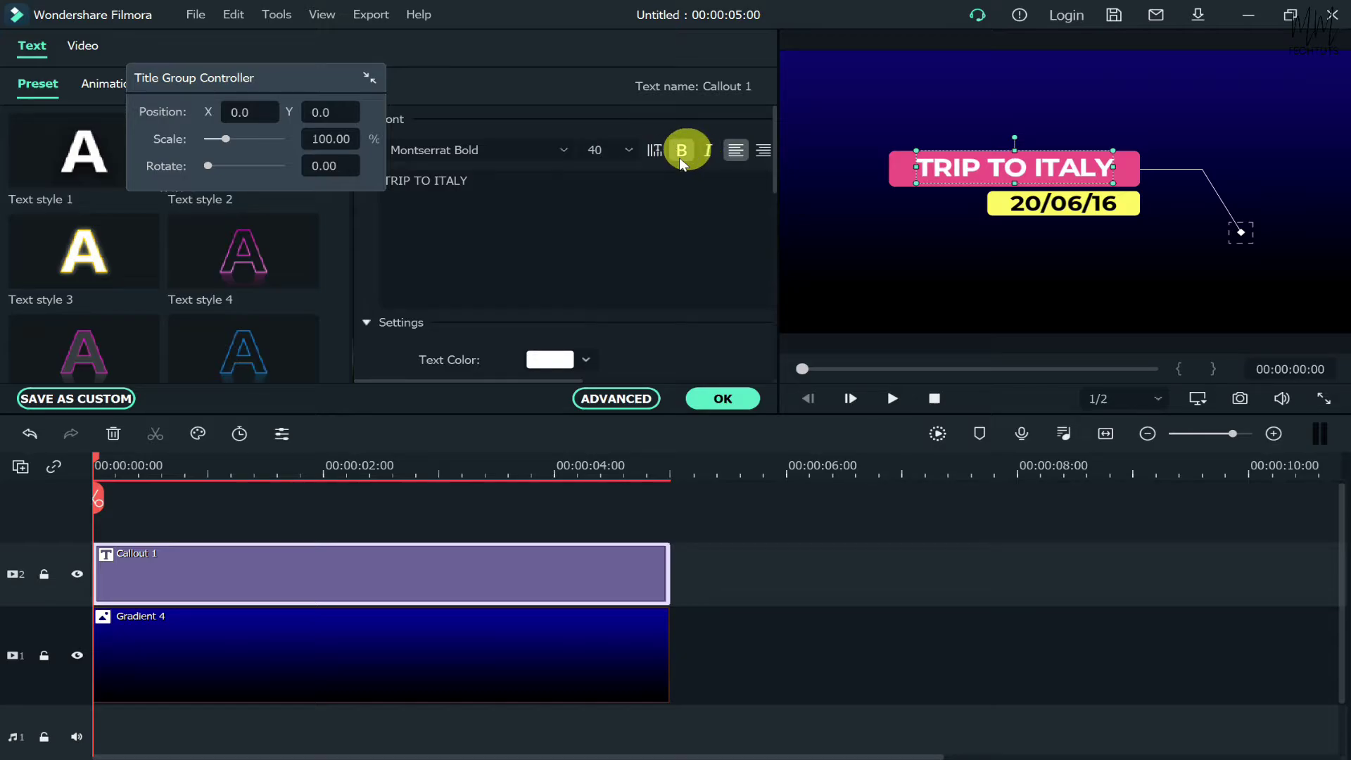
{"action": "left_click", "coordinate": [708, 154]}
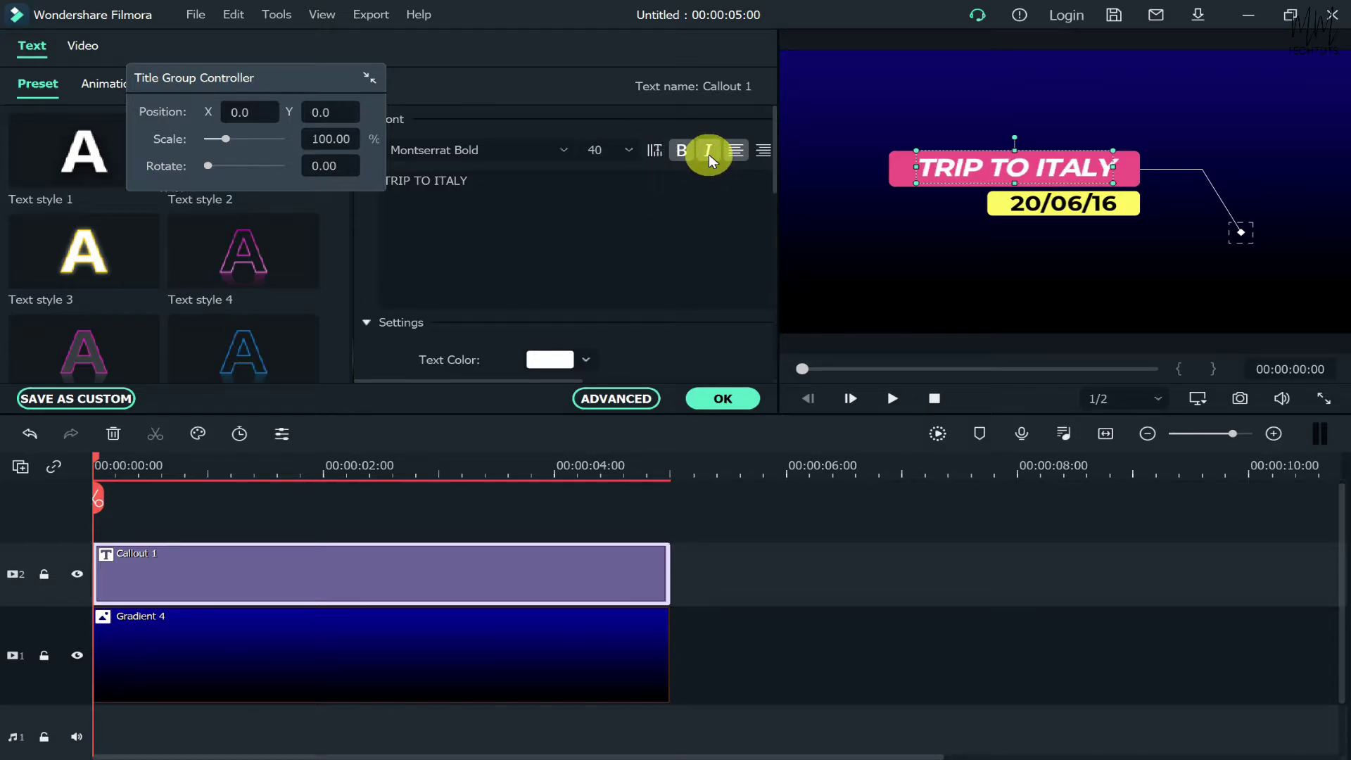
{"action": "left_click", "coordinate": [708, 154]}
Select the callout's date text and delete its last two digits.
{"action": "scroll", "coordinate": [422, 285], "scroll_direction": "down", "scroll_amount": 2}
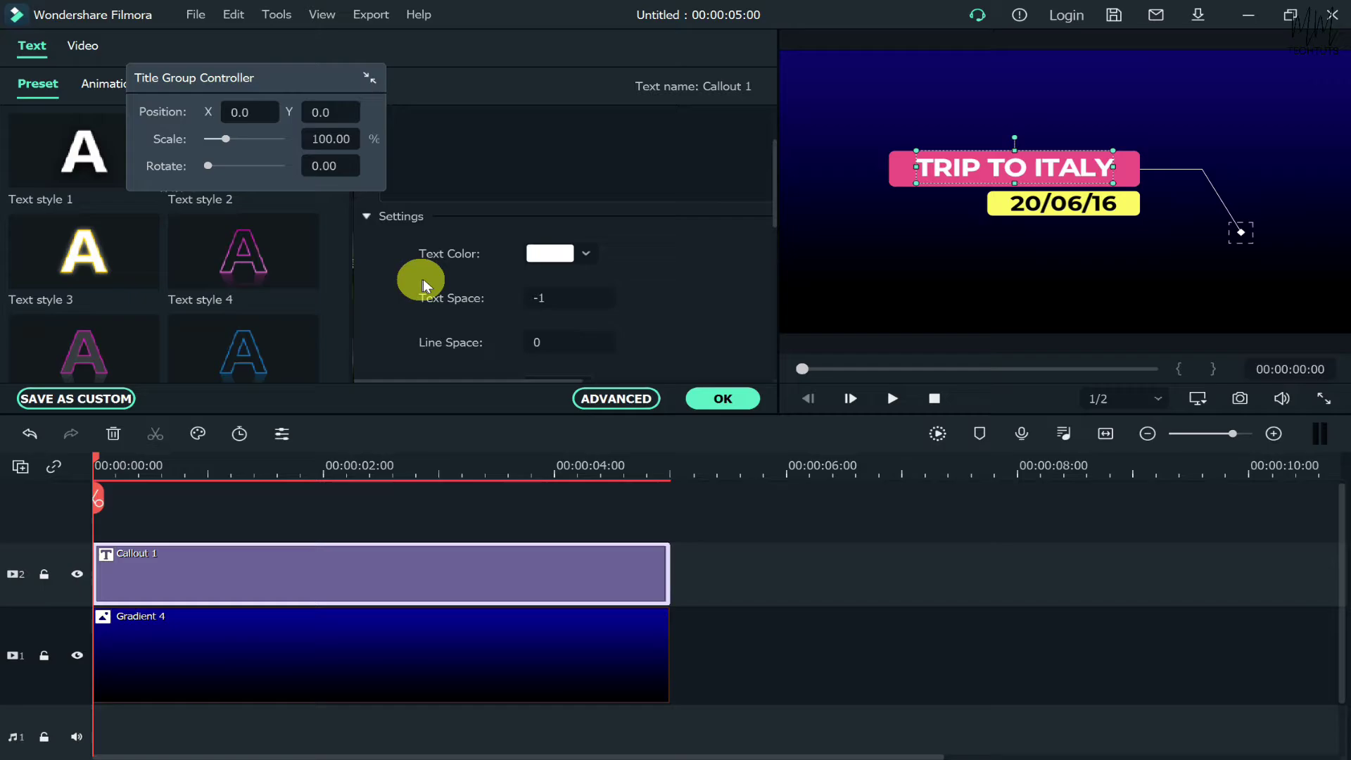
{"action": "scroll", "coordinate": [425, 285], "scroll_direction": "down", "scroll_amount": 1}
{"action": "scroll", "coordinate": [392, 271], "scroll_direction": "down", "scroll_amount": 5}
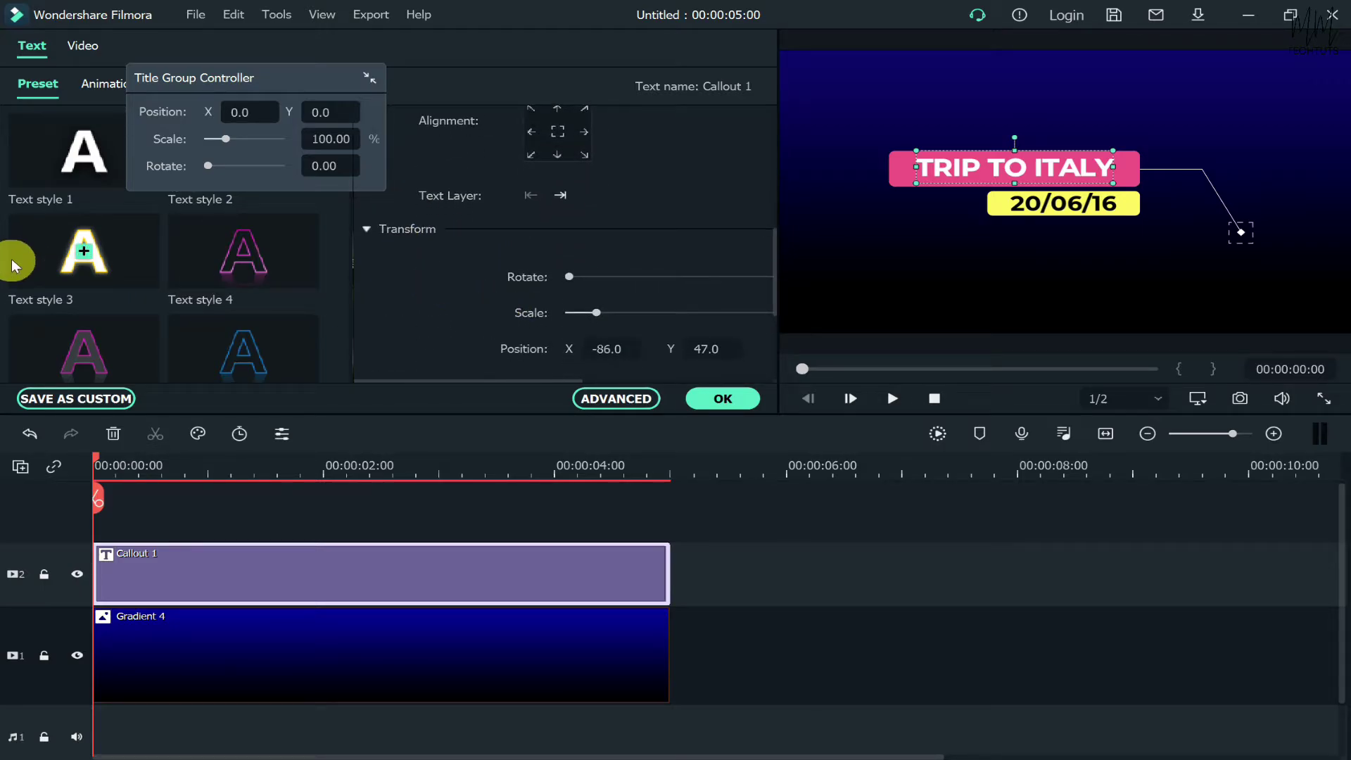
{"action": "left_click", "coordinate": [1097, 205]}
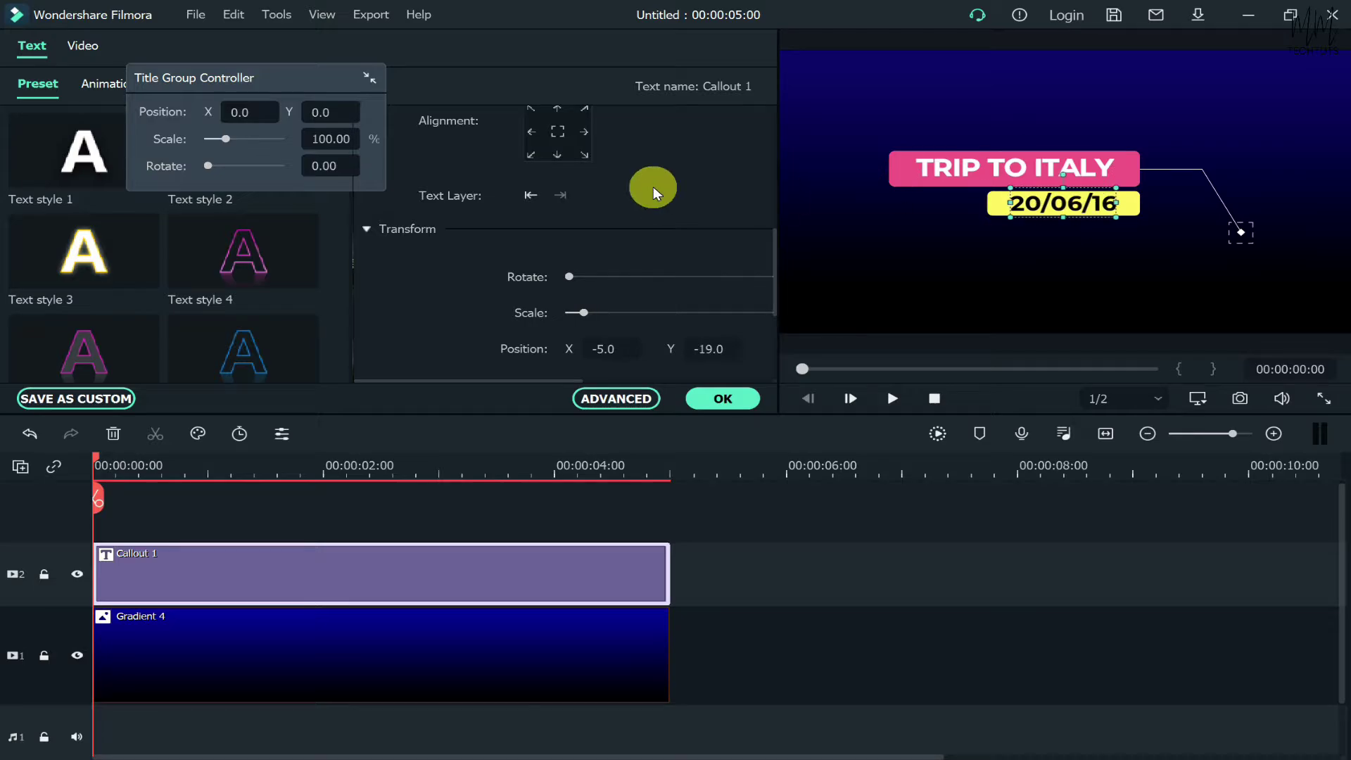
{"action": "scroll", "coordinate": [492, 197], "scroll_direction": "up", "scroll_amount": 5}
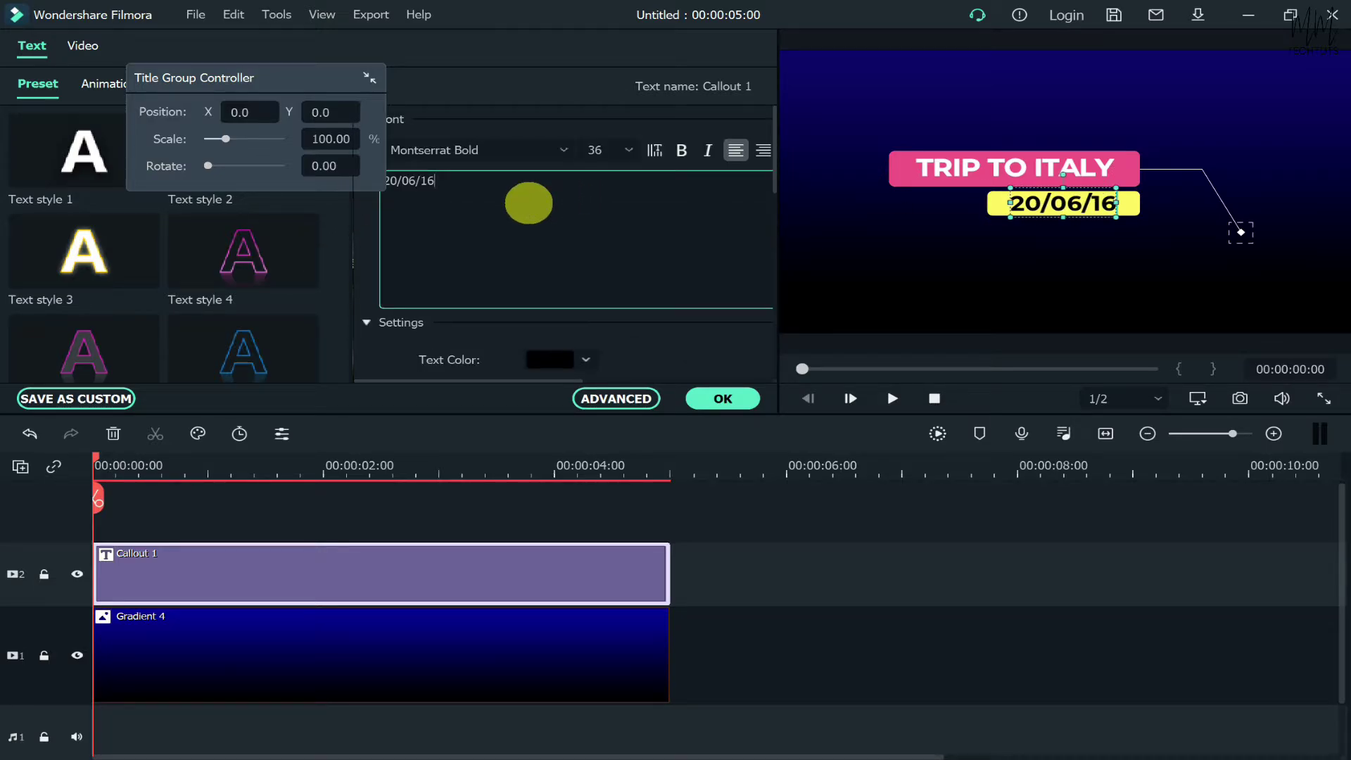
{"action": "key", "text": "BackSpace"}
{"action": "key", "text": "BackSpace"}
Finish the date as 20/06/21, confirm the title edits, and return the playhead to the start.
{"action": "type", "text": "21"}
{"action": "left_click", "coordinate": [724, 389]}
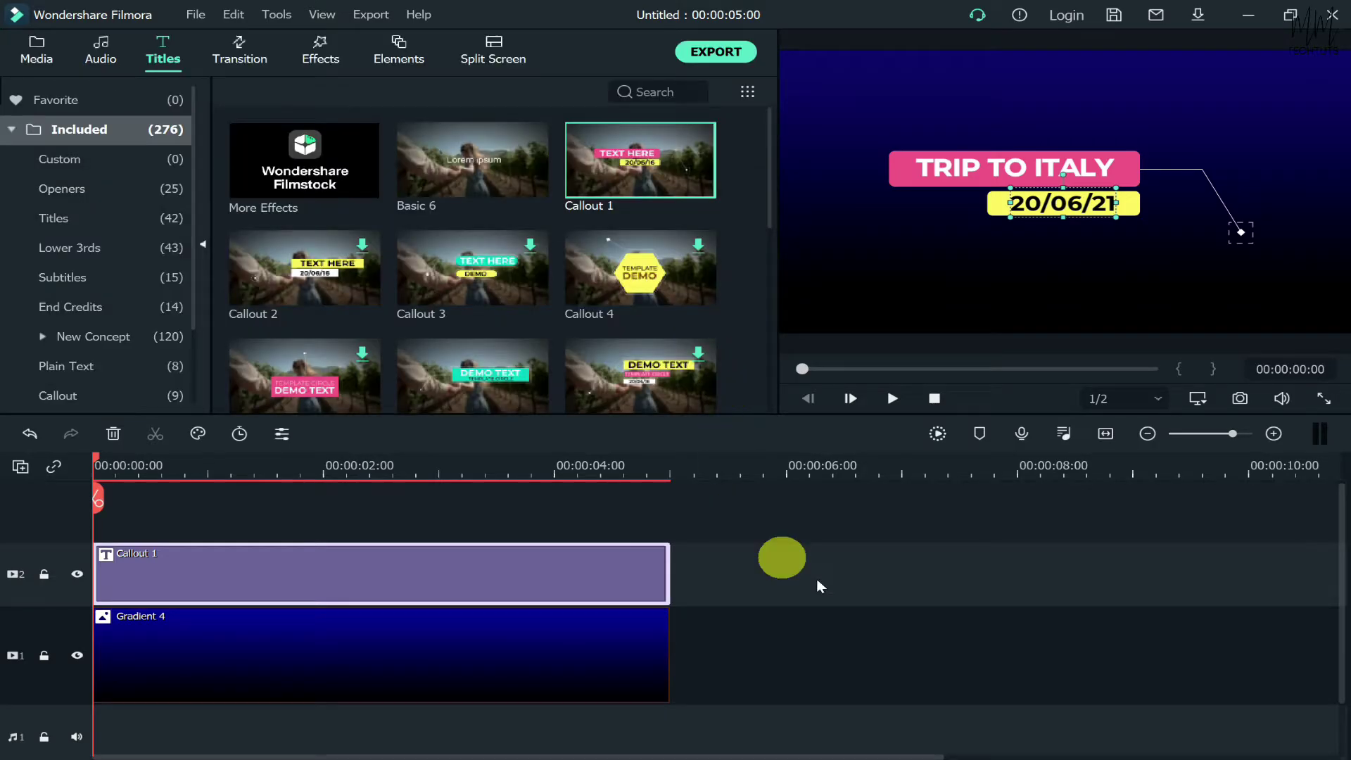
{"action": "left_click", "coordinate": [919, 579]}
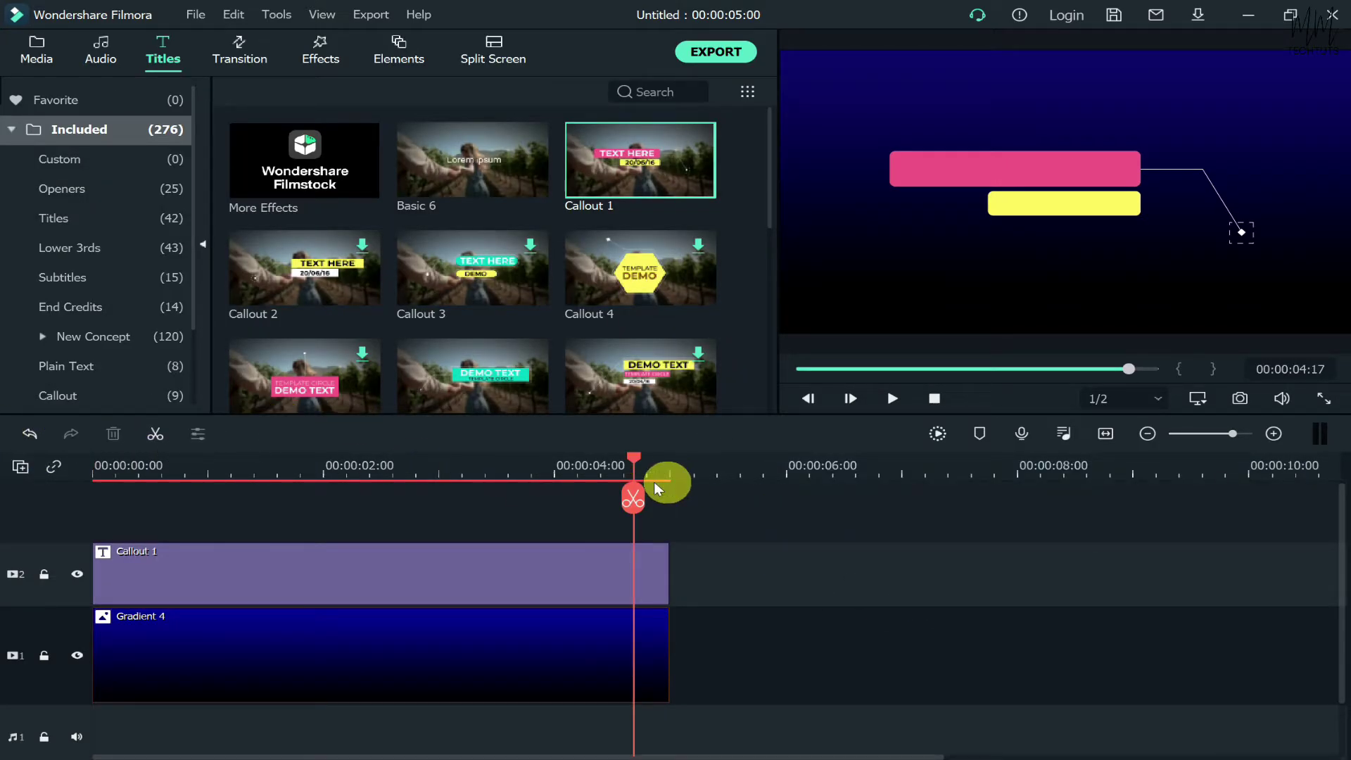
{"action": "left_click", "coordinate": [506, 470]}
{"action": "left_click_drag", "start_coordinate": [506, 464], "coordinate": [9, 408]}
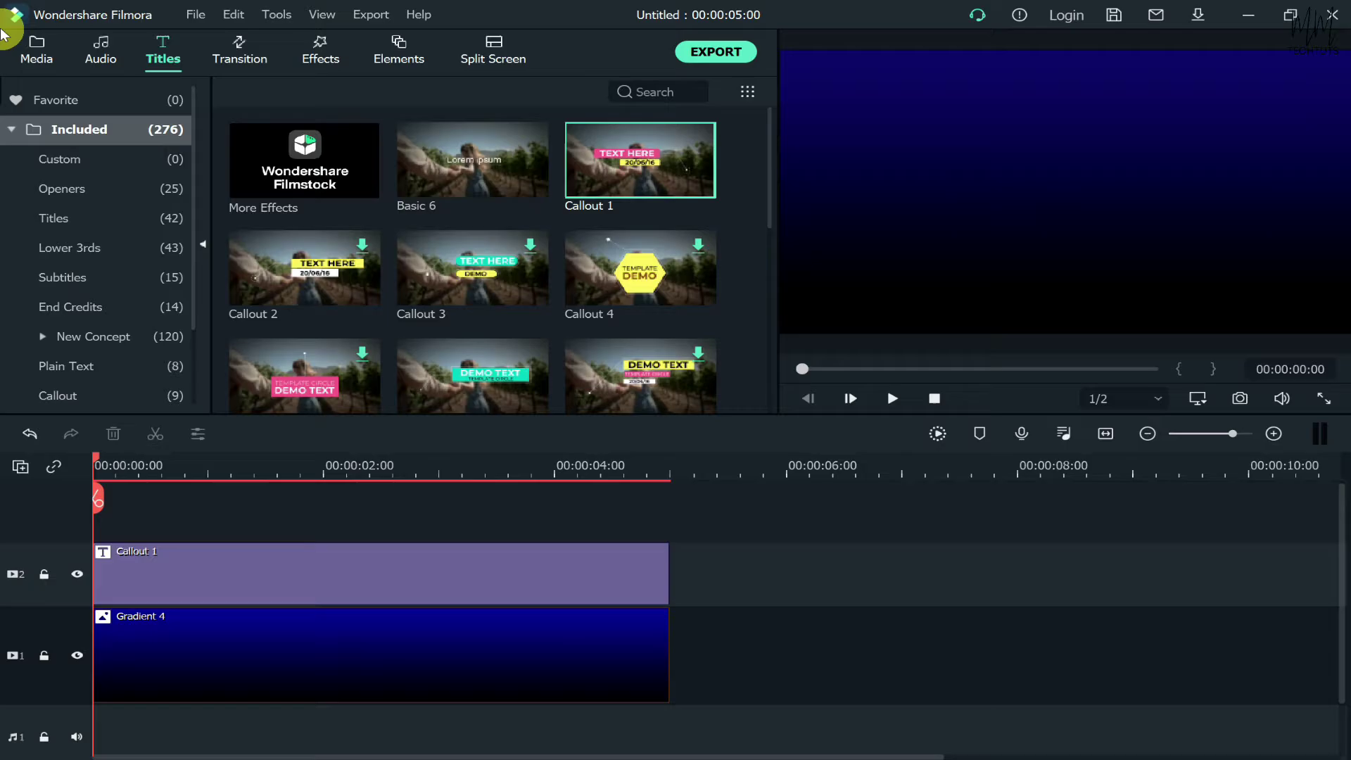
Select the seven Italy photos in Project Media and place them on track 2 after Callout 1.
{"action": "left_click", "coordinate": [35, 51]}
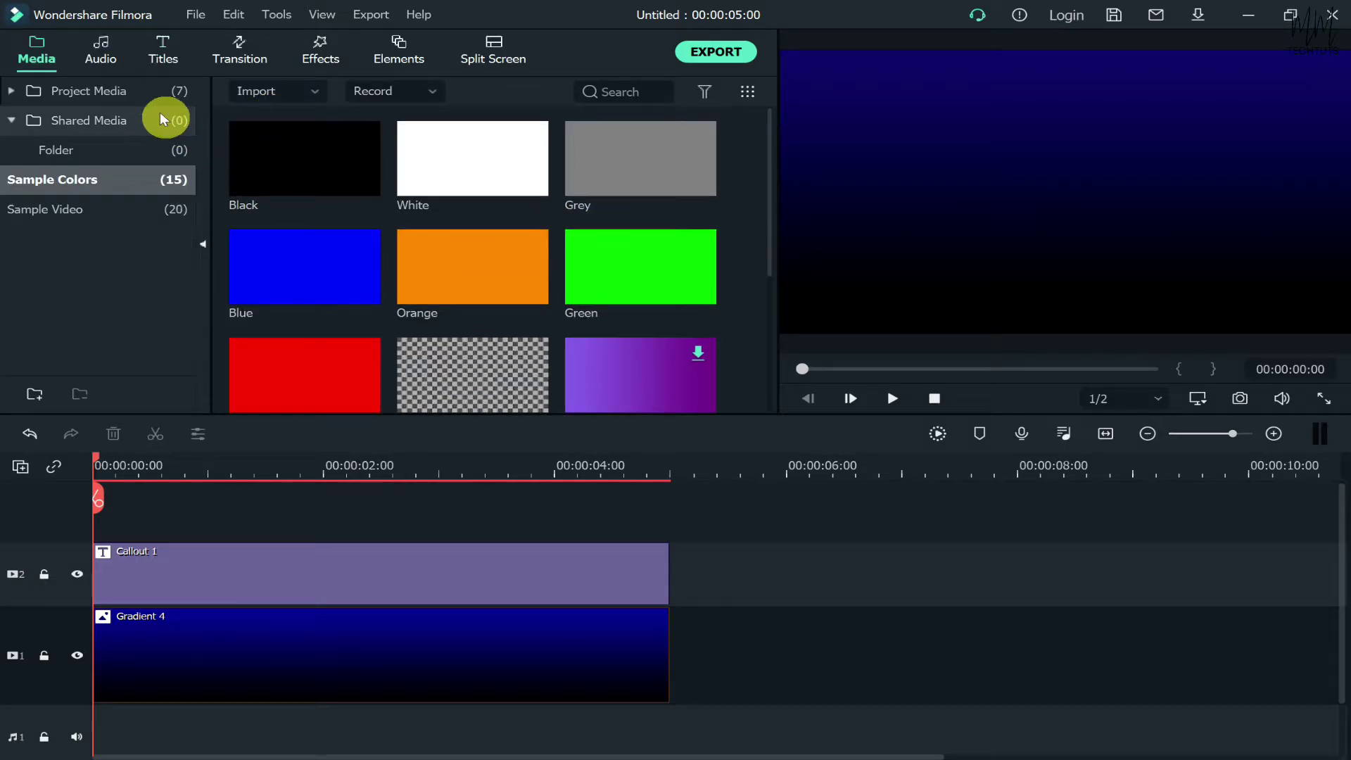
{"action": "left_click", "coordinate": [155, 91]}
{"action": "left_click", "coordinate": [463, 176], "text": "ctrl"}
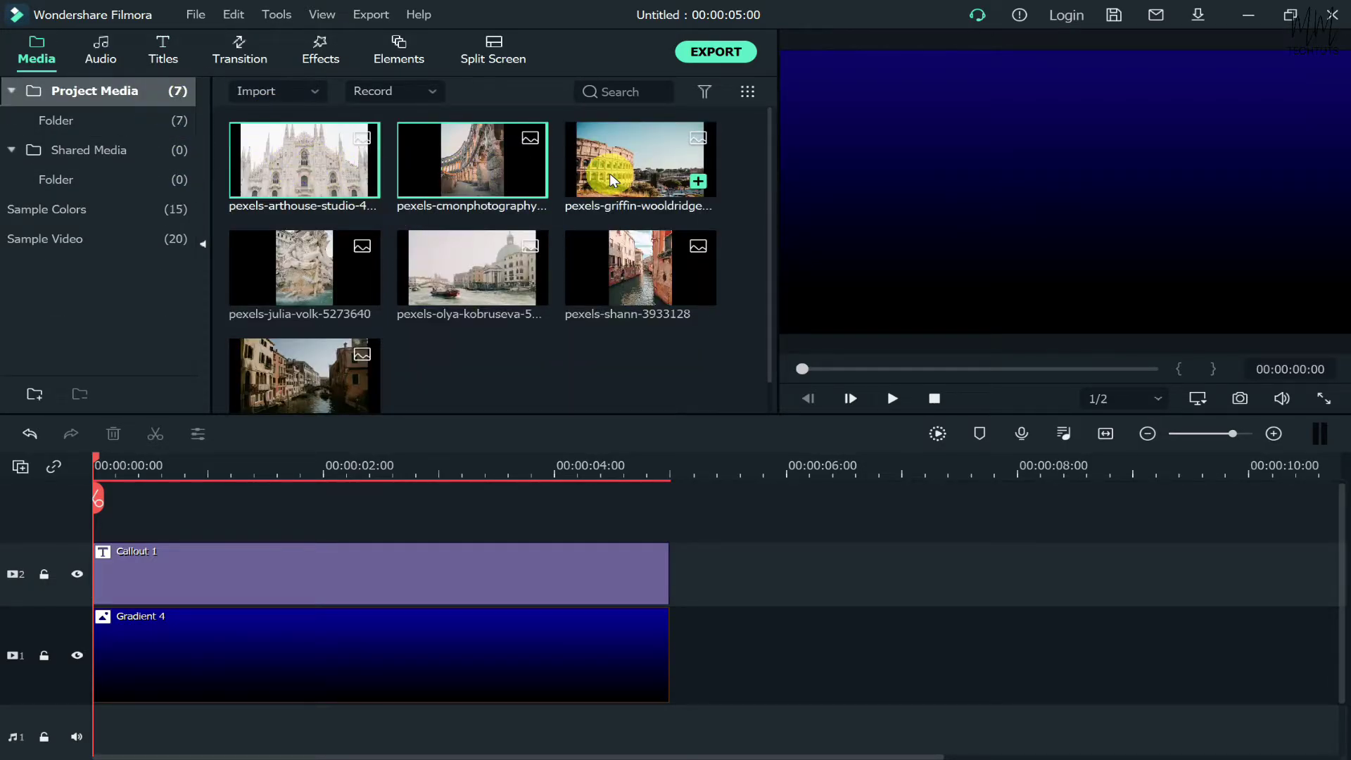
{"action": "left_click", "coordinate": [341, 301], "text": "ctrl"}
{"action": "left_click", "coordinate": [504, 273], "text": "ctrl"}
{"action": "left_click", "coordinate": [623, 269], "text": "ctrl"}
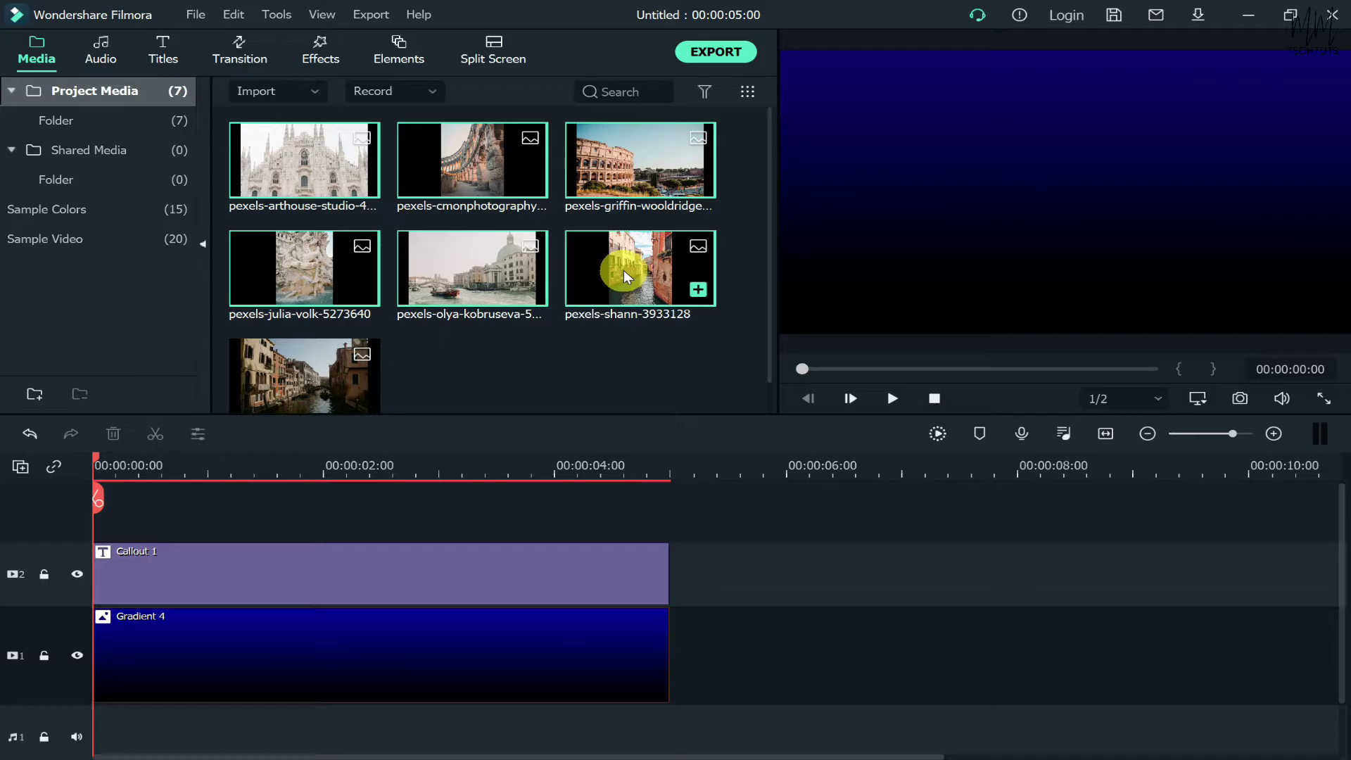
{"action": "left_click", "coordinate": [305, 369], "text": "ctrl"}
{"action": "left_click_drag", "start_coordinate": [294, 380], "coordinate": [669, 585]}
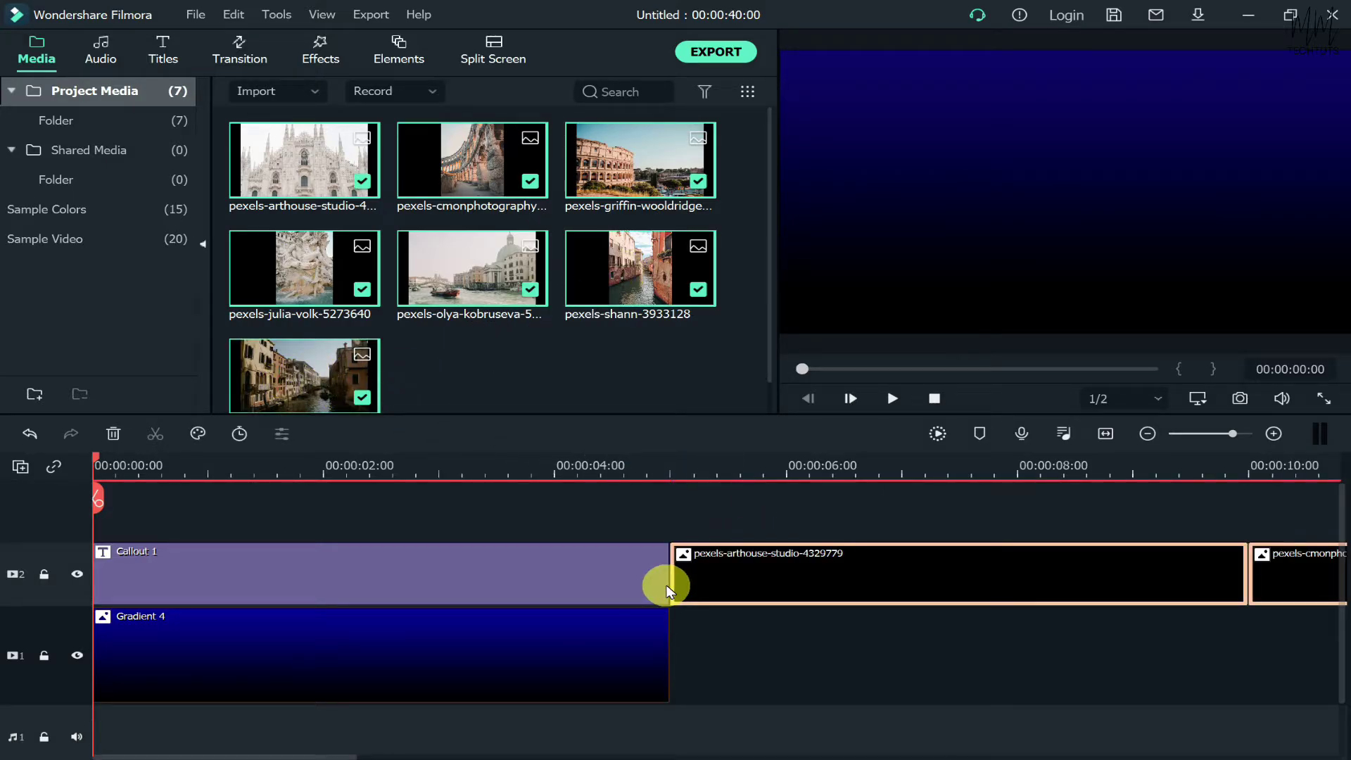
Play back the photo sequence, then fit the full 40-second project in the timeline.
{"action": "left_click", "coordinate": [639, 464]}
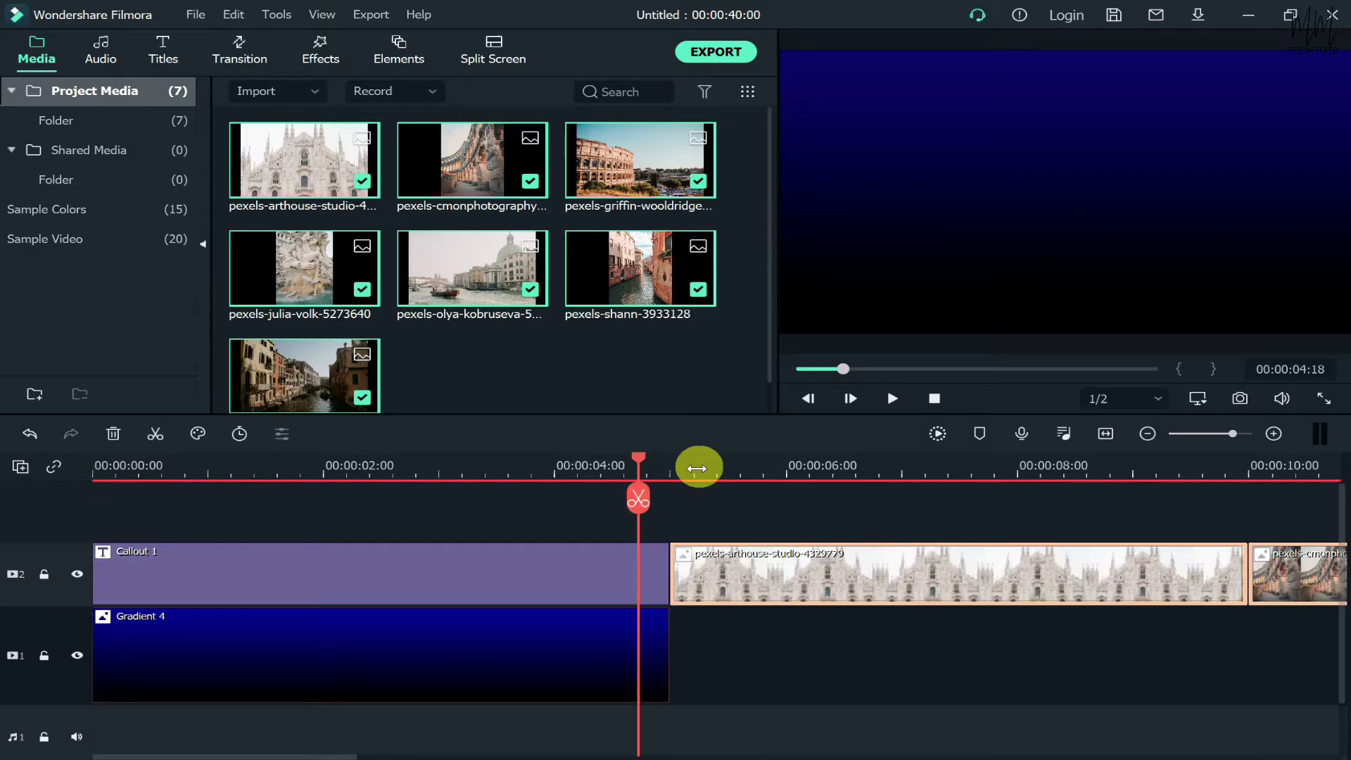
{"action": "key", "text": "space"}
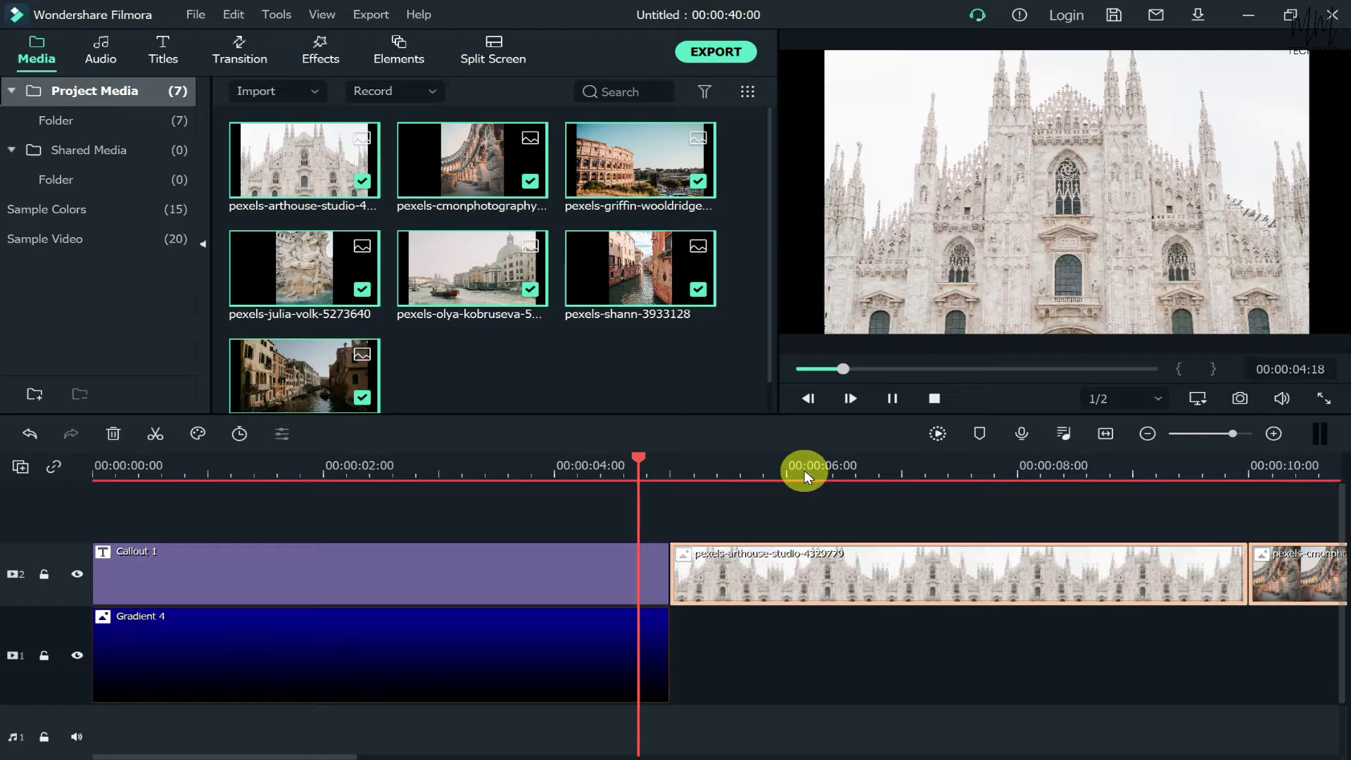
{"action": "scroll", "coordinate": [790, 522], "scroll_direction": "down", "scroll_amount": 5}
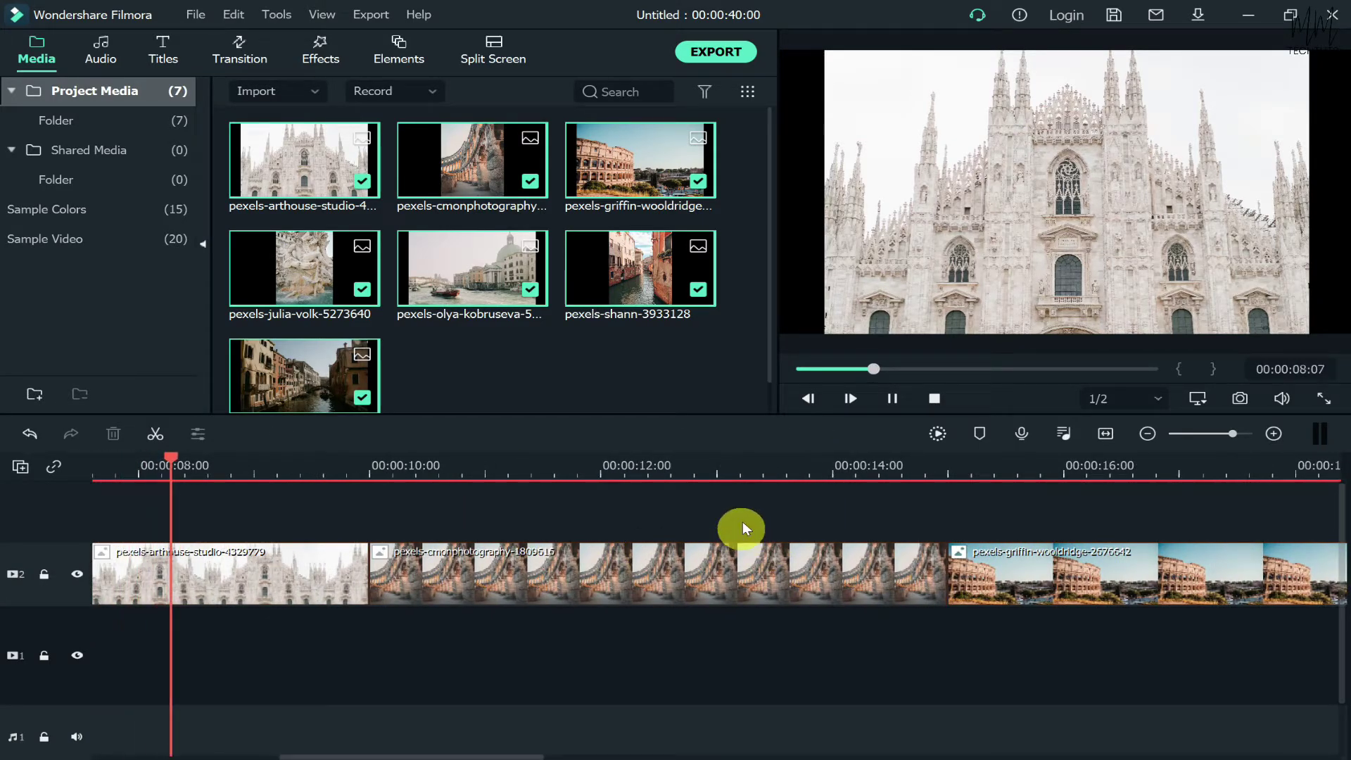
{"action": "key", "text": "space"}
{"action": "left_click", "coordinate": [1106, 434]}
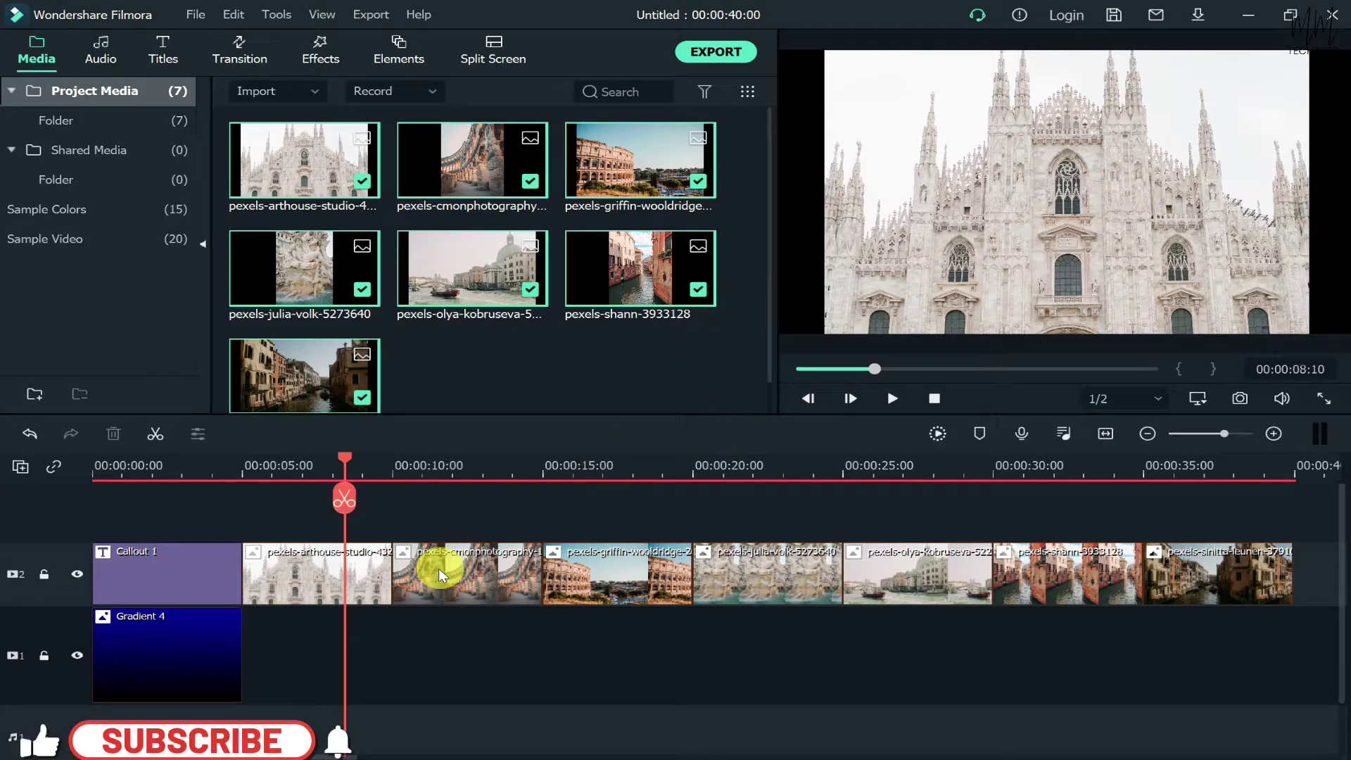
Apply Crop to Fit to the Milan cathedral photo clip.
{"action": "left_click", "coordinate": [359, 587]}
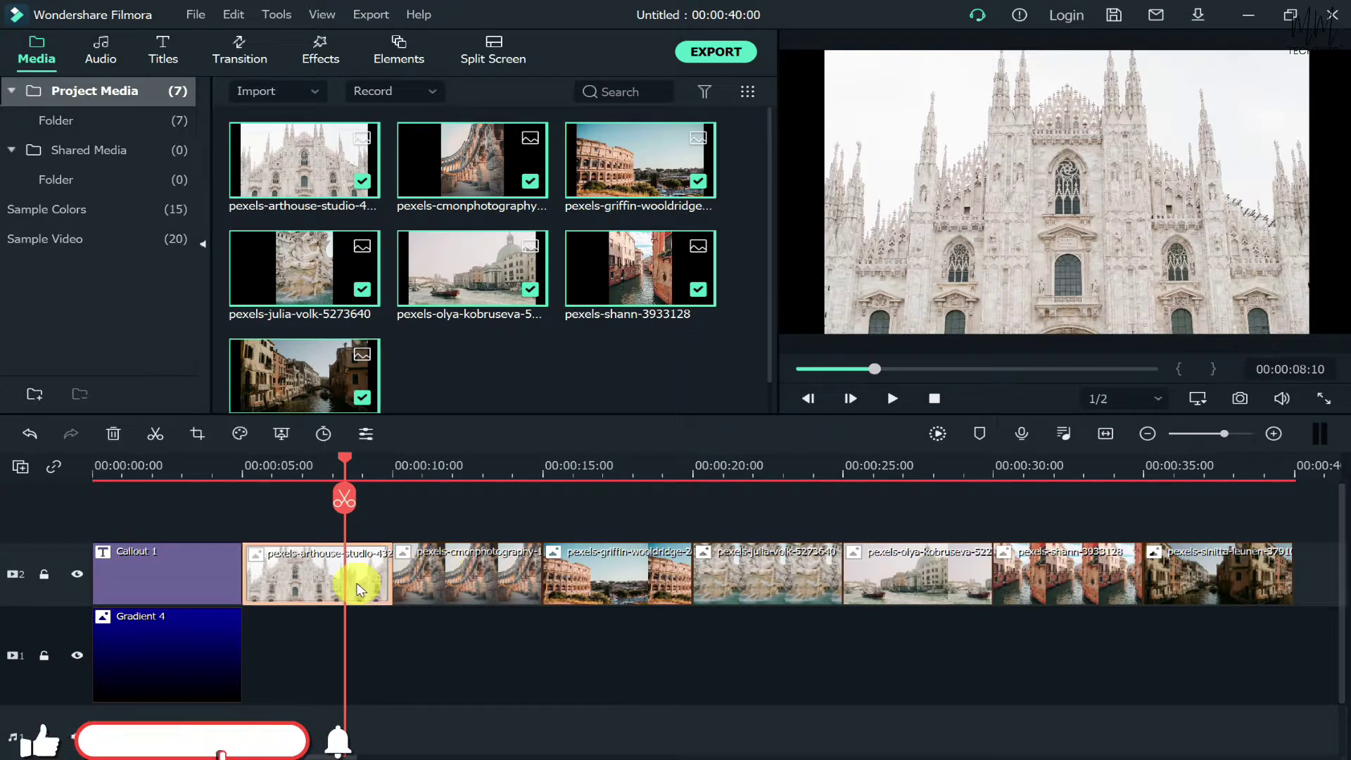
{"action": "right_click", "coordinate": [321, 563]}
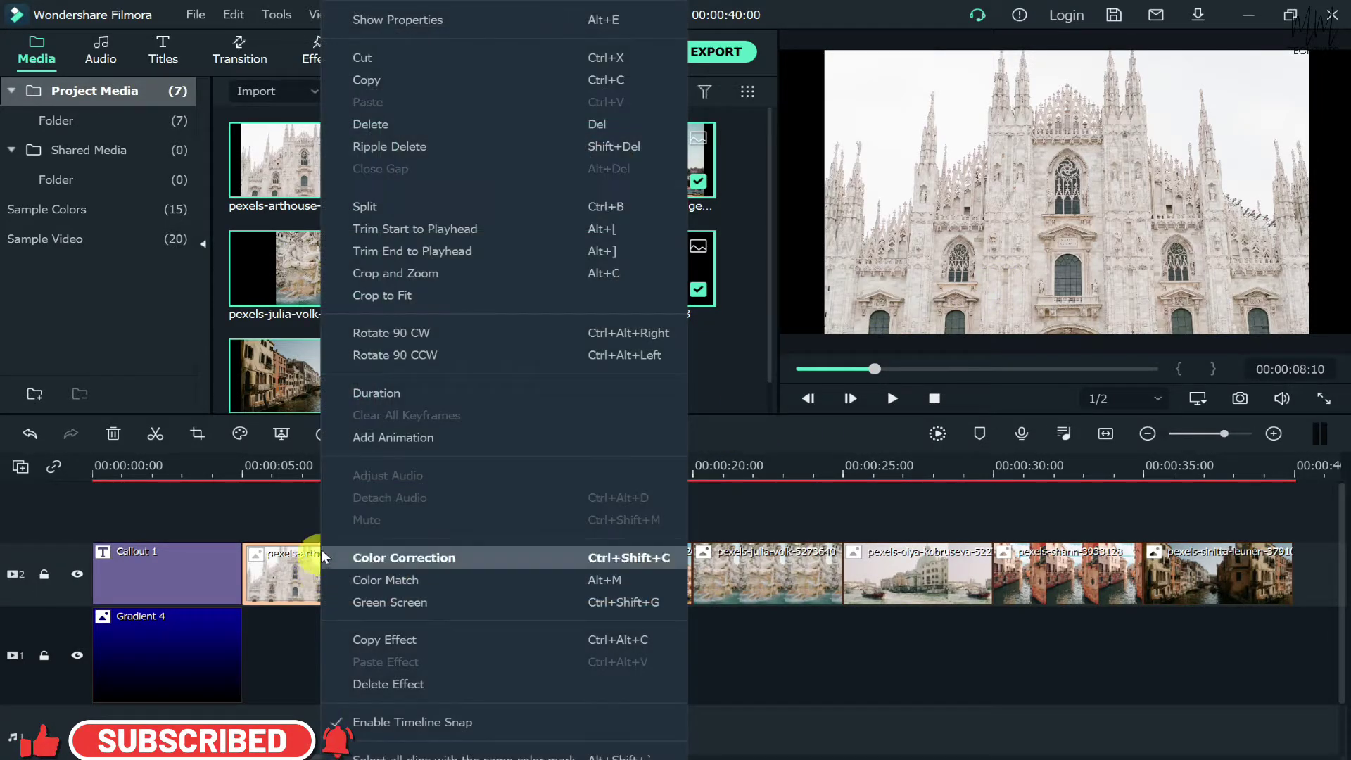
{"action": "left_click", "coordinate": [410, 296]}
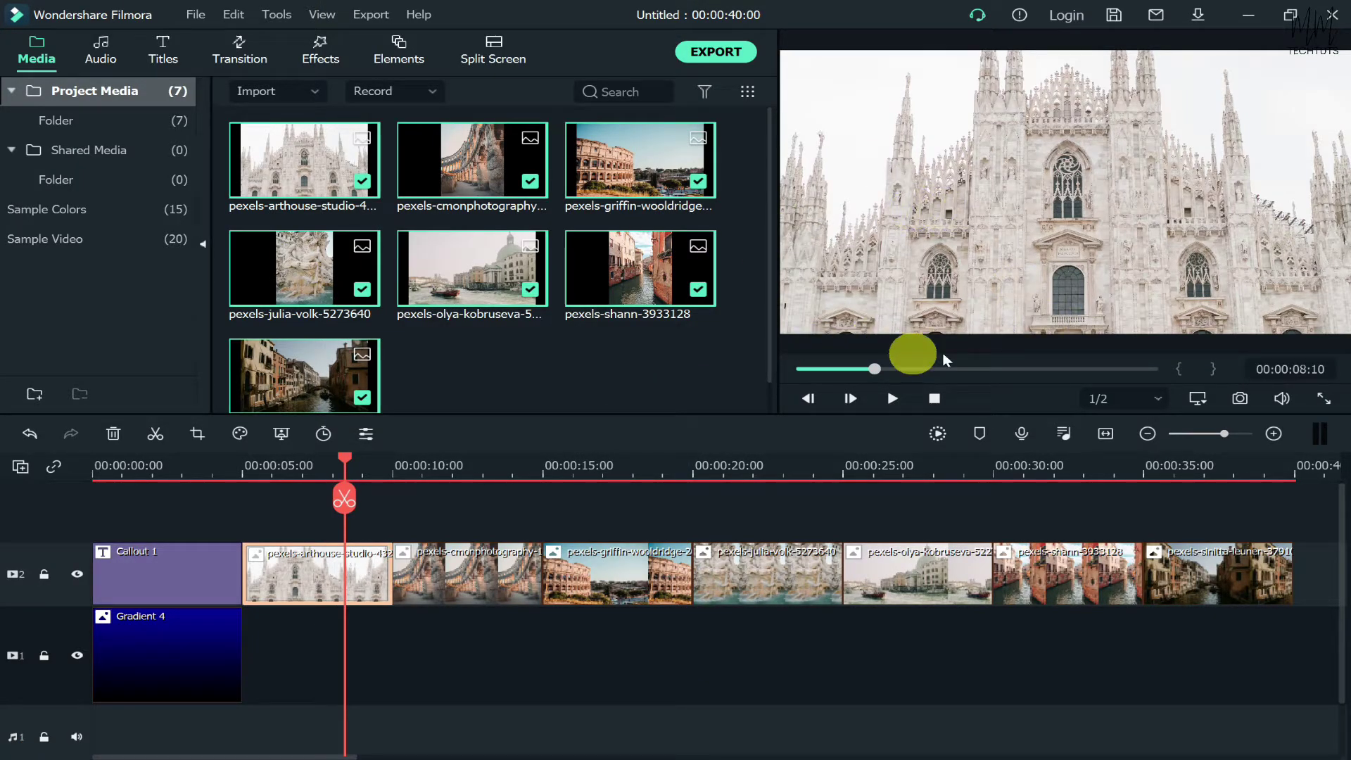
Marquee-select the photo clips that follow the cathedral shot.
{"action": "left_click", "coordinate": [434, 569]}
{"action": "left_click_drag", "start_coordinate": [437, 522], "coordinate": [464, 572]}
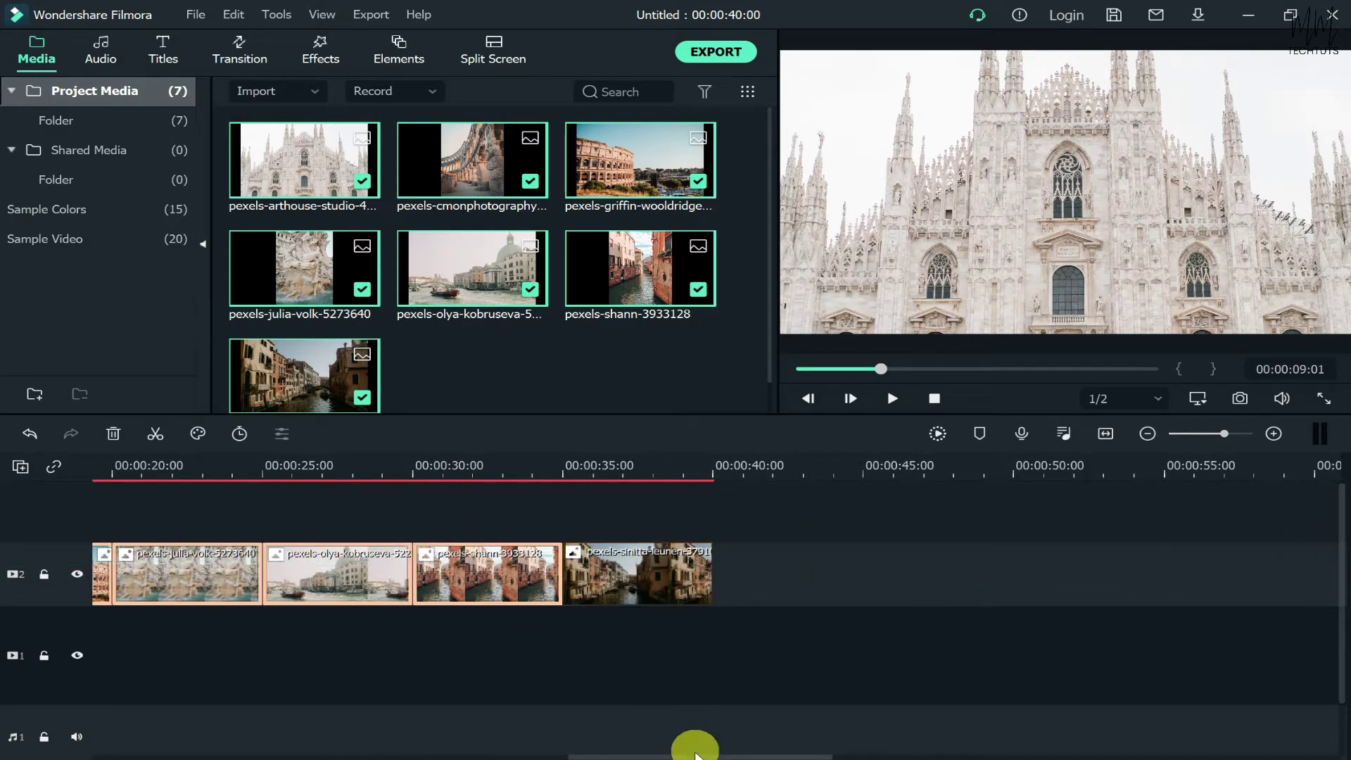
{"action": "left_click_drag", "start_coordinate": [682, 753], "coordinate": [220, 756]}
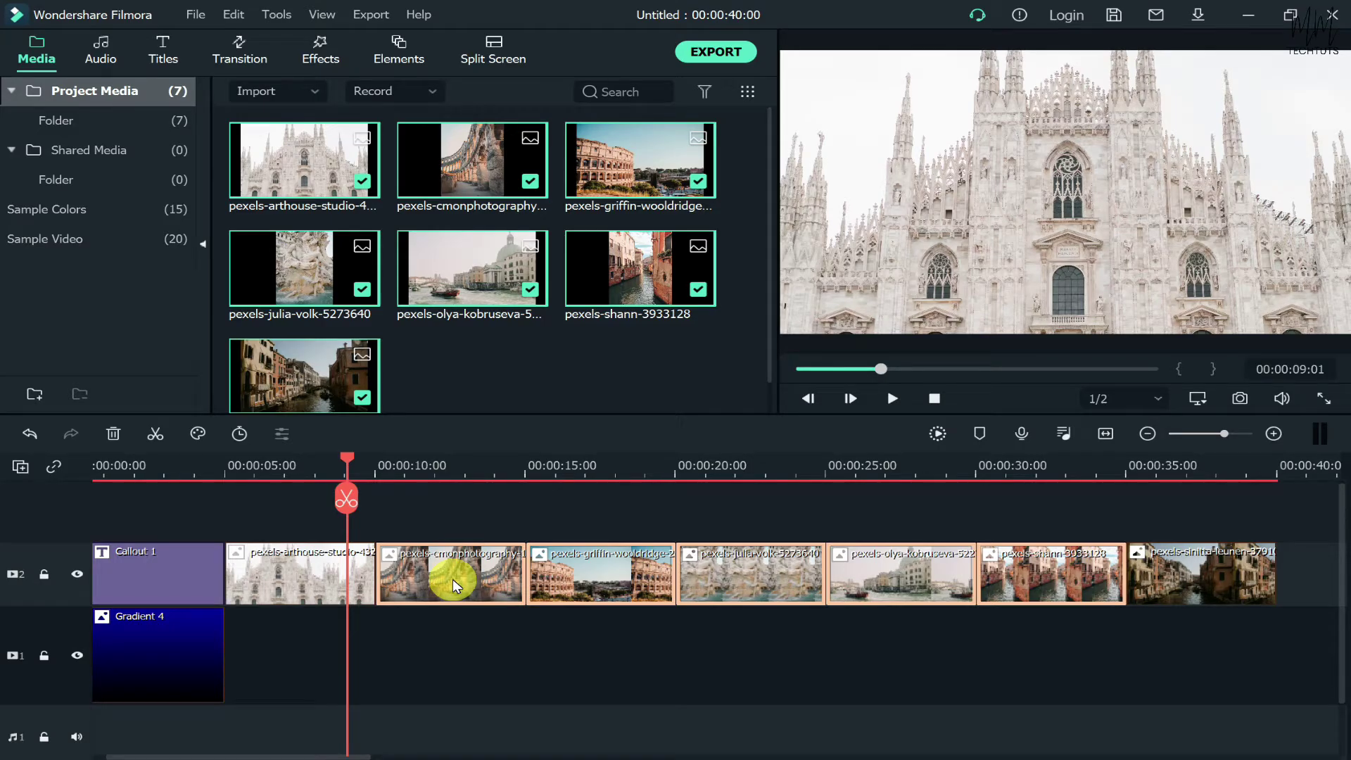
Apply Crop to Fit to all the remaining selected photo clips.
{"action": "left_click", "coordinate": [1235, 567], "text": "ctrl"}
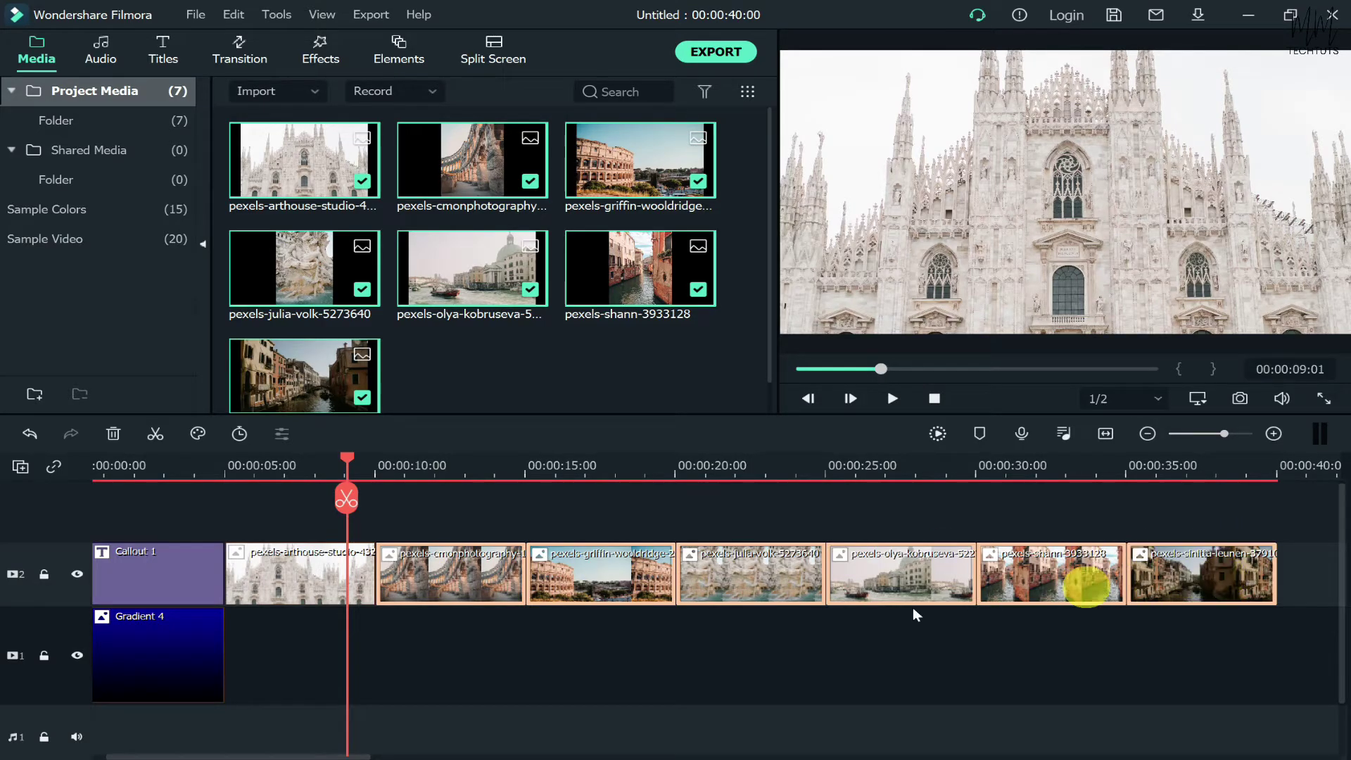
{"action": "right_click", "coordinate": [495, 575]}
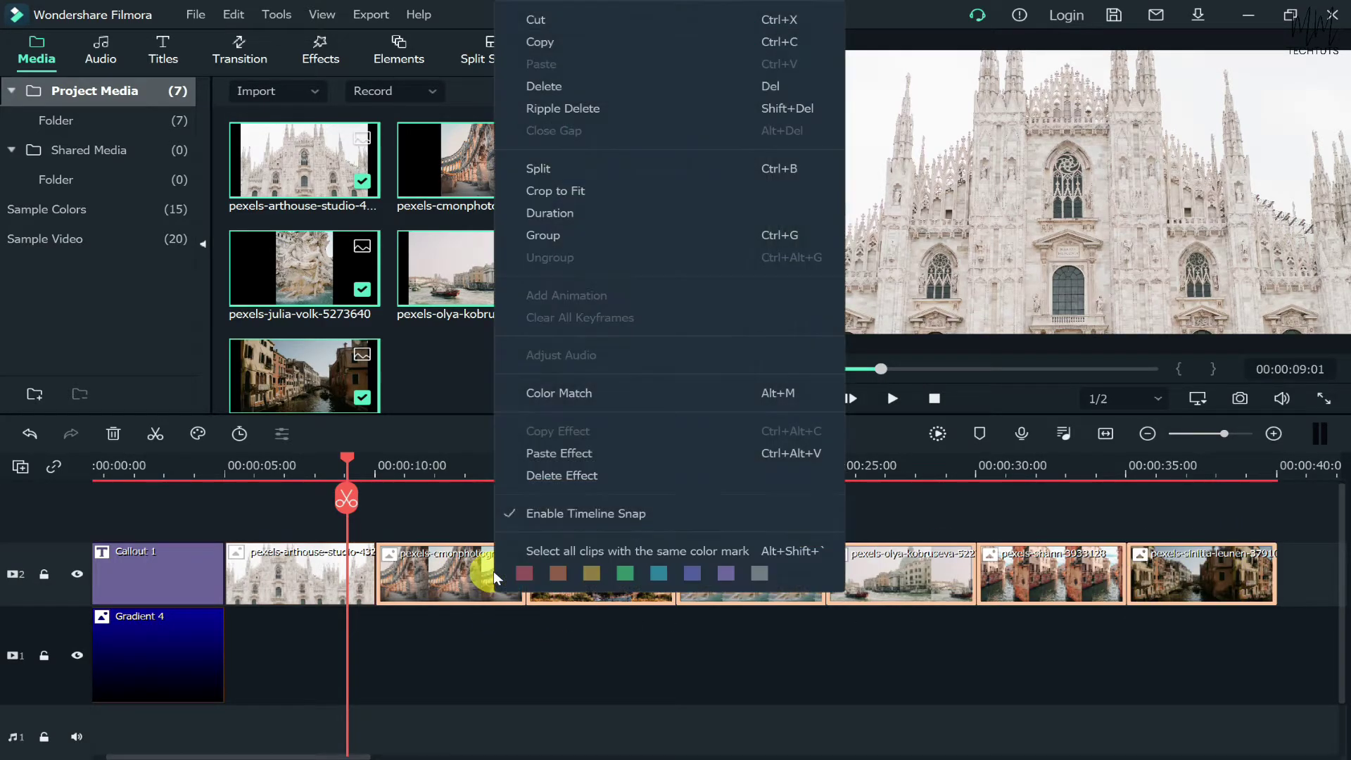
{"action": "left_click", "coordinate": [559, 192]}
{"action": "left_click", "coordinate": [422, 468]}
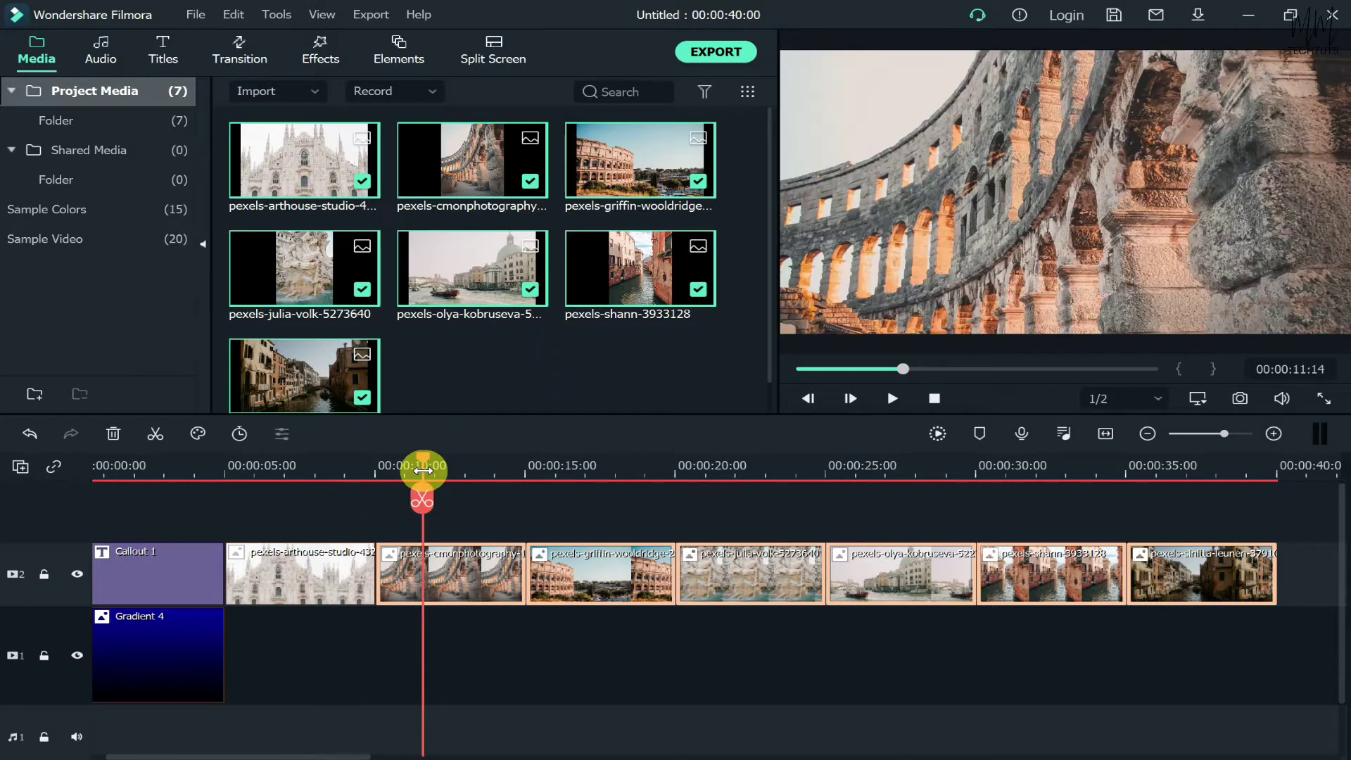
Scrub the timeline to check the cropped Colosseum, canal and cathedral photos.
{"action": "left_click", "coordinate": [552, 461]}
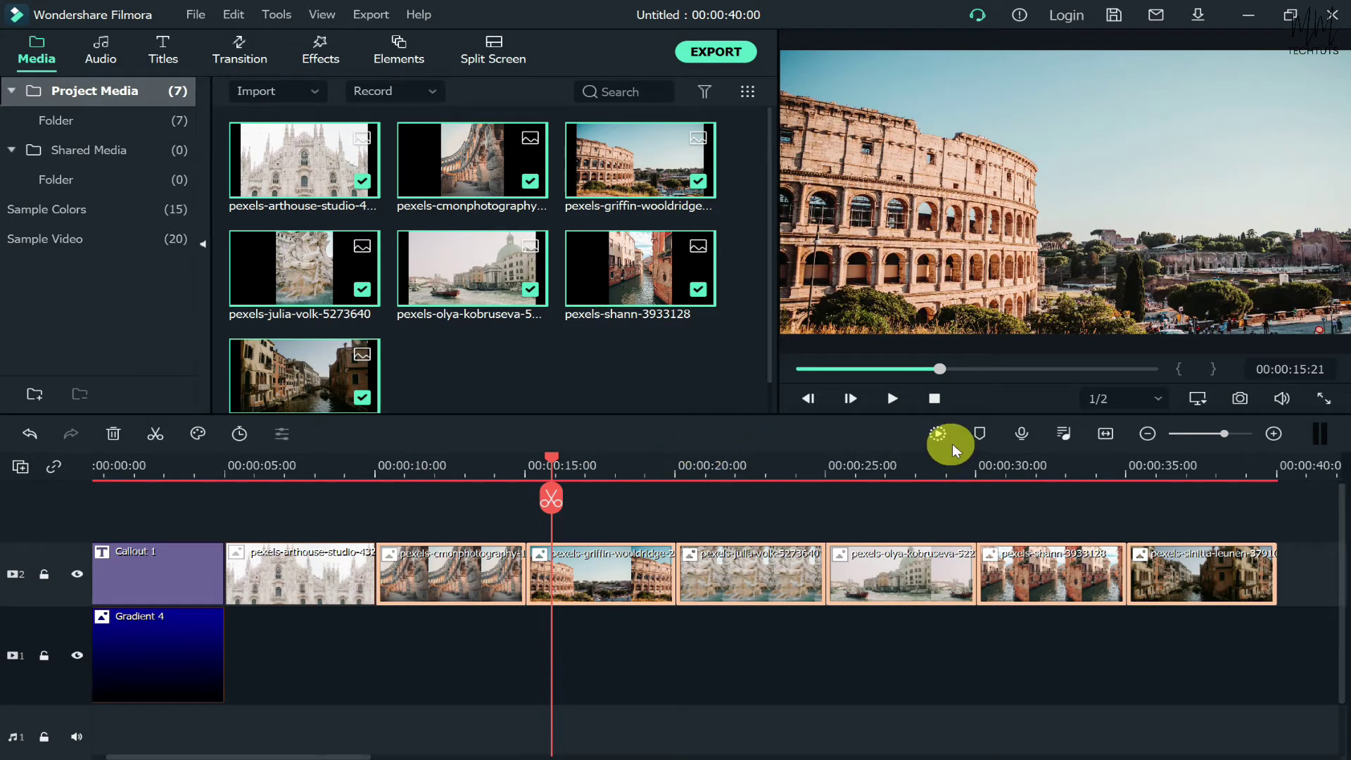
{"action": "left_click", "coordinate": [932, 464]}
{"action": "left_click", "coordinate": [1043, 463]}
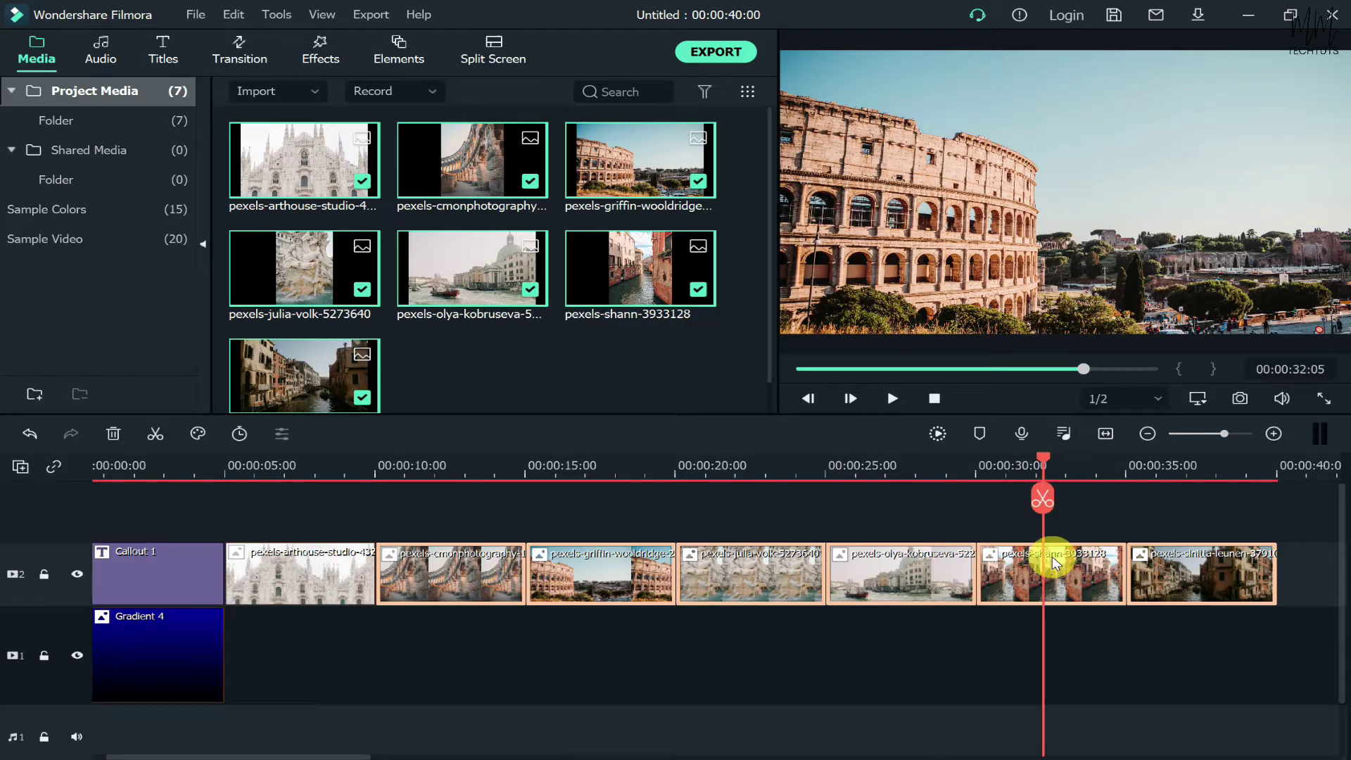
{"action": "left_click", "coordinate": [1123, 534]}
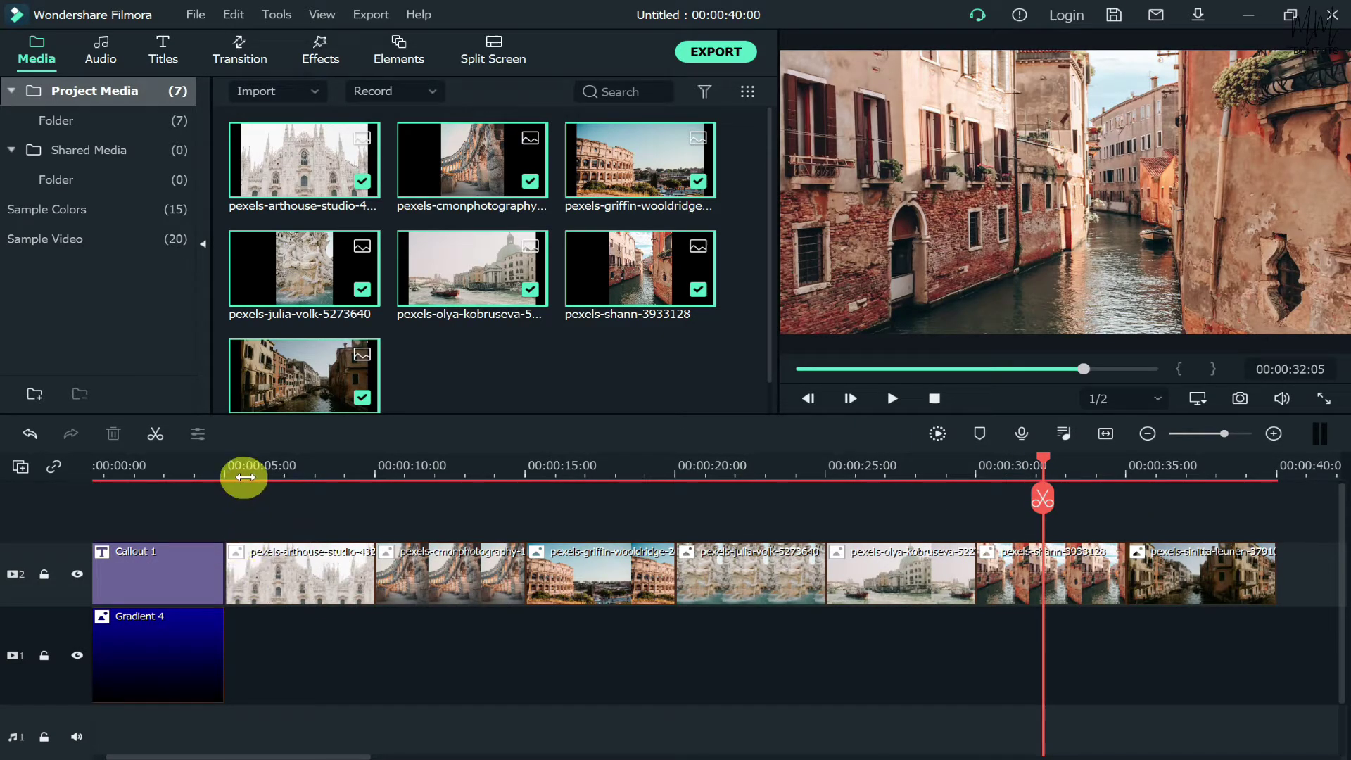
{"action": "left_click", "coordinate": [323, 574]}
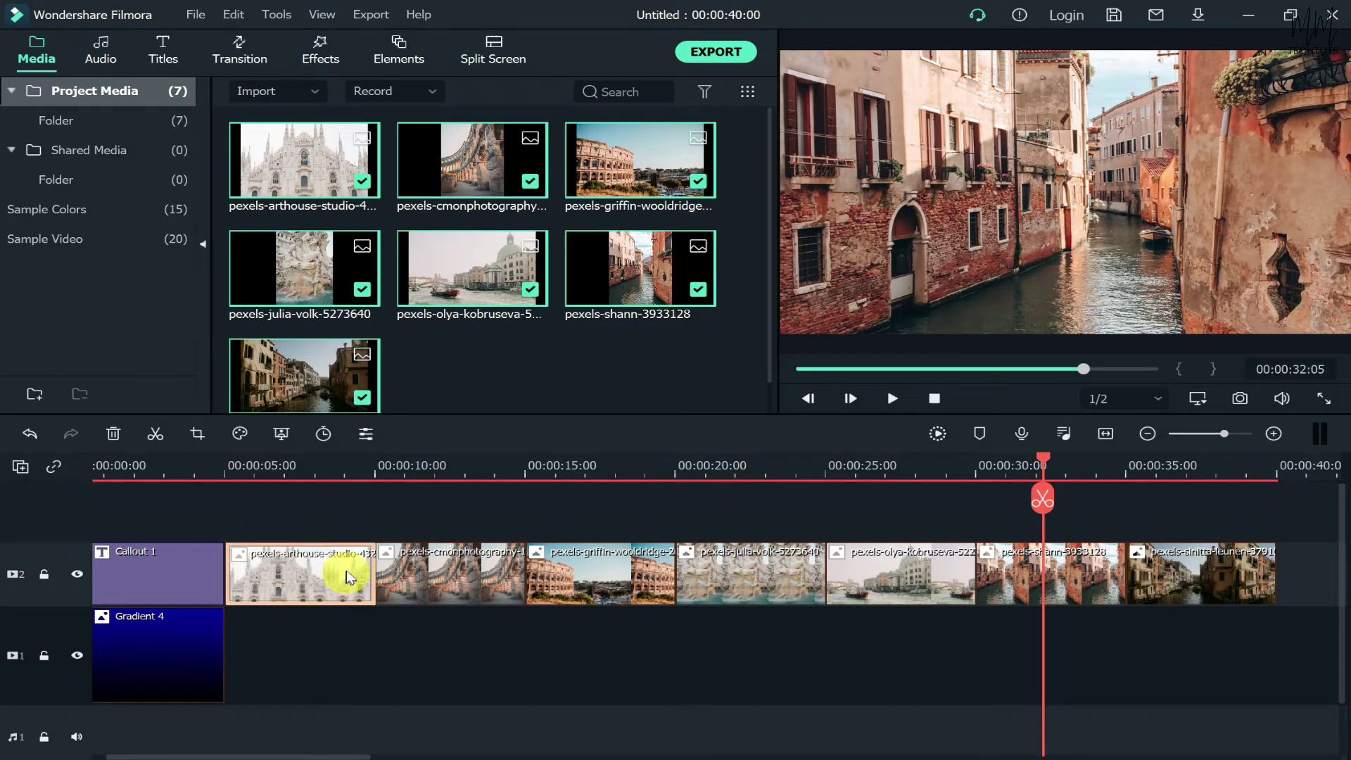
{"action": "left_click", "coordinate": [231, 466]}
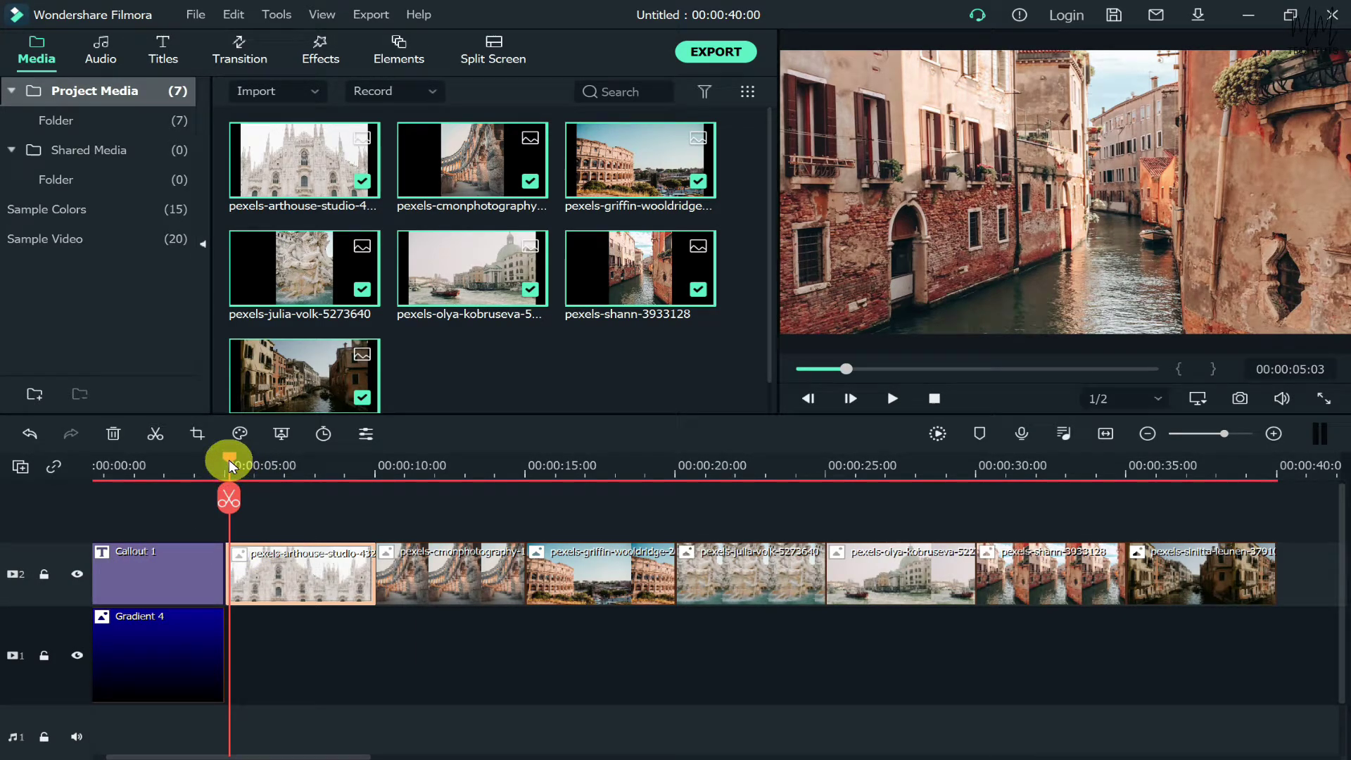
{"action": "left_click", "coordinate": [227, 467]}
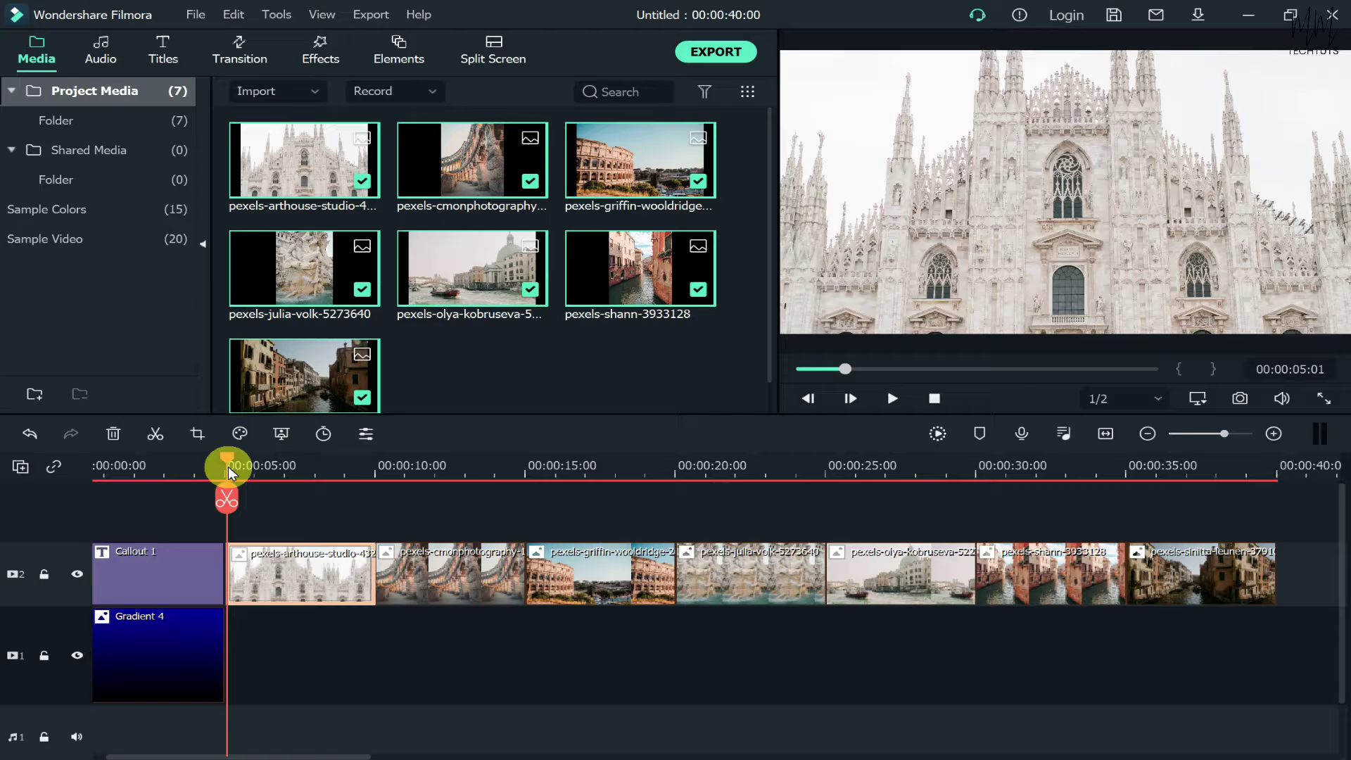
{"action": "left_click_drag", "start_coordinate": [228, 467], "coordinate": [374, 466]}
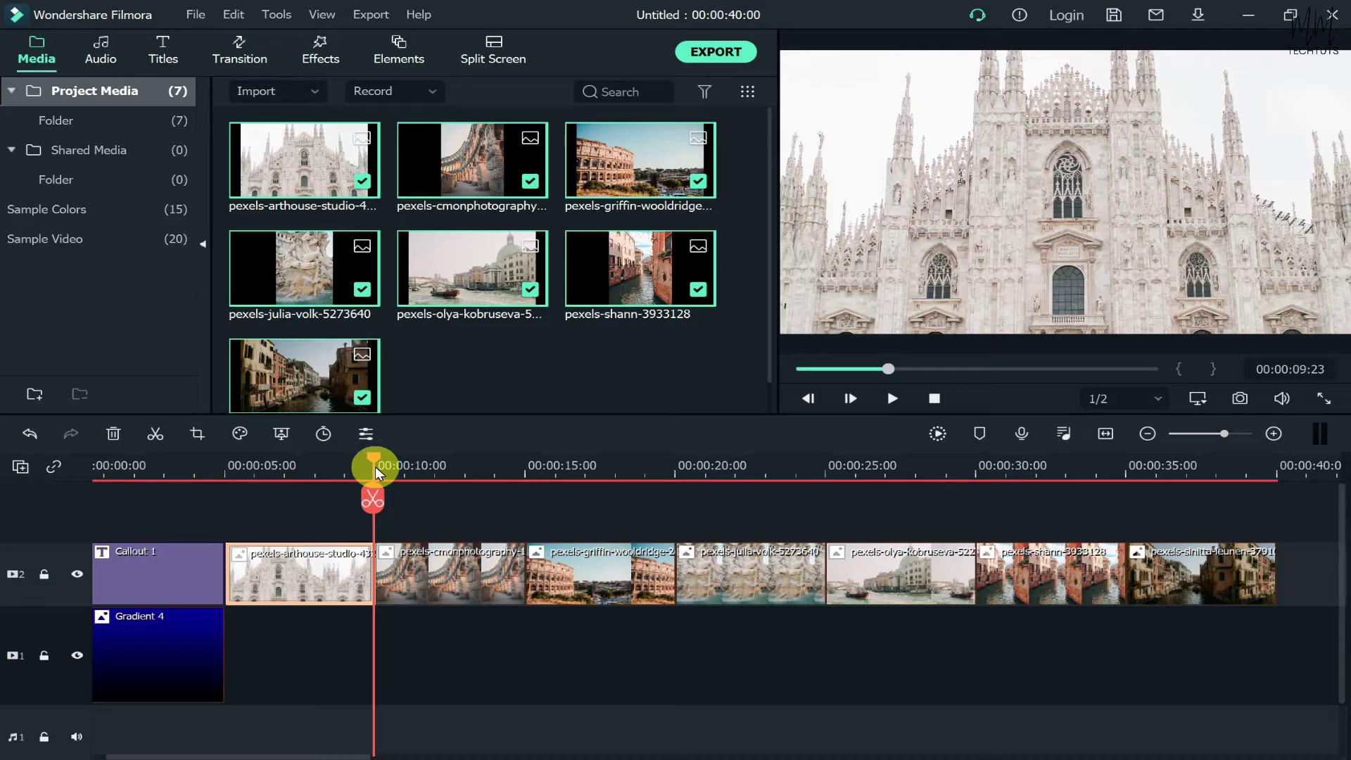
{"action": "left_click_drag", "start_coordinate": [374, 466], "coordinate": [206, 492]}
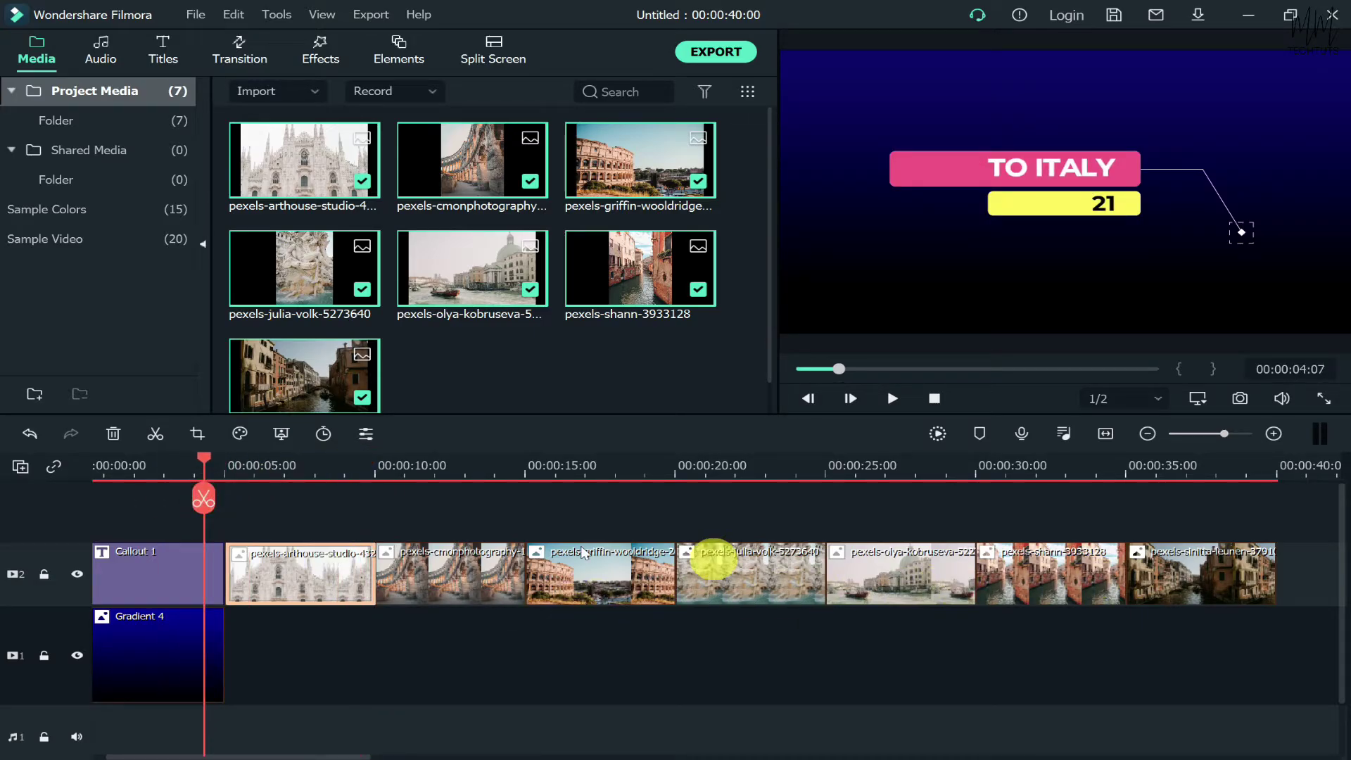
Insert sample clip Travel 01 at 00:00:15:00 and Travel 04 after the julia-volk photo.
{"action": "left_click", "coordinate": [108, 239]}
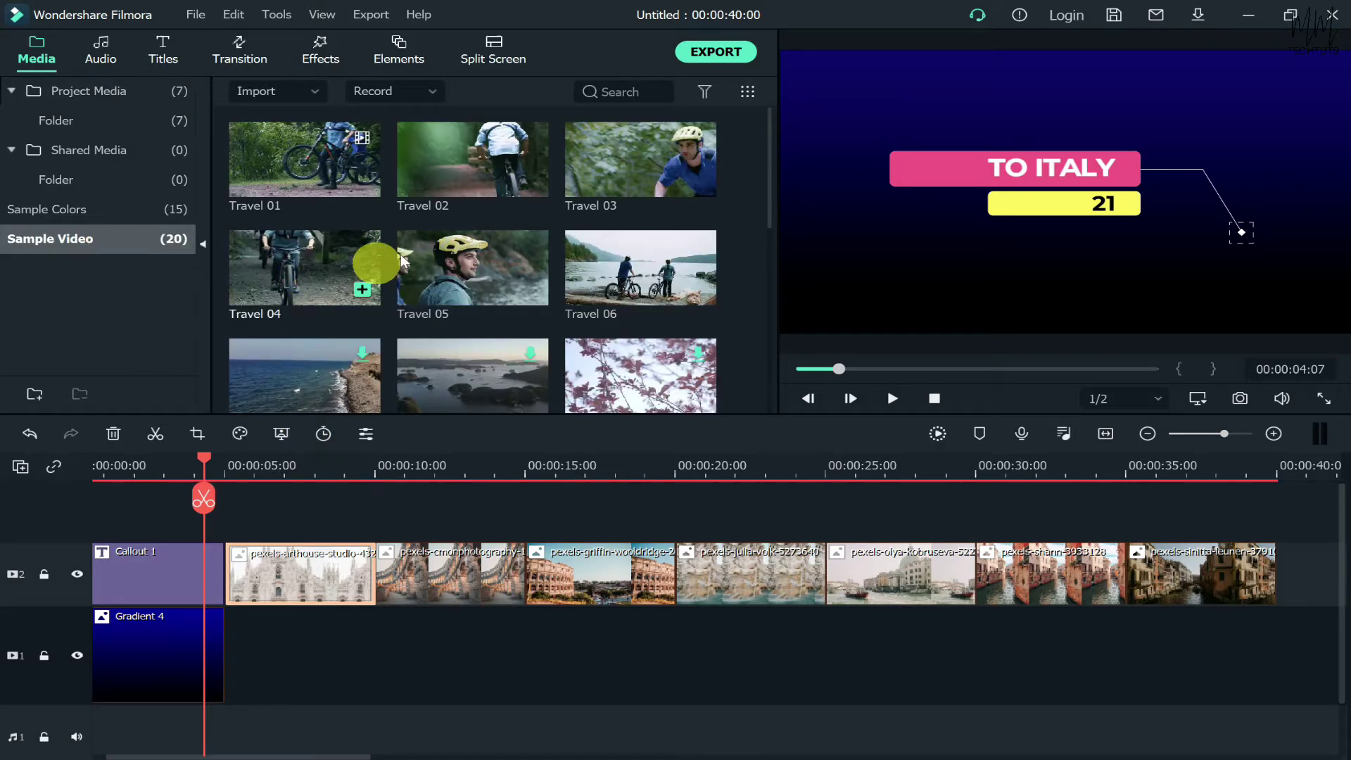
{"action": "left_click_drag", "start_coordinate": [314, 175], "coordinate": [542, 597]}
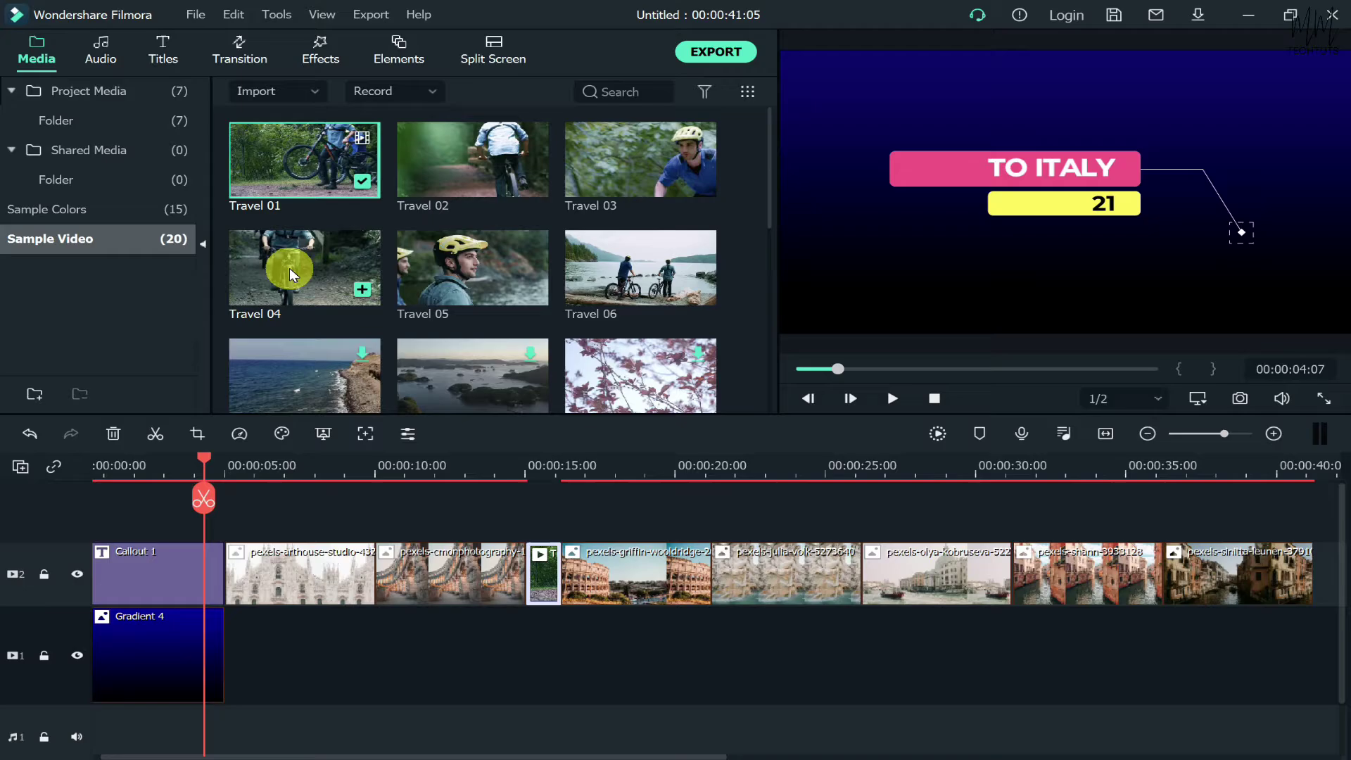
{"action": "left_click_drag", "start_coordinate": [289, 265], "coordinate": [875, 583]}
{"action": "left_click", "coordinate": [845, 514]}
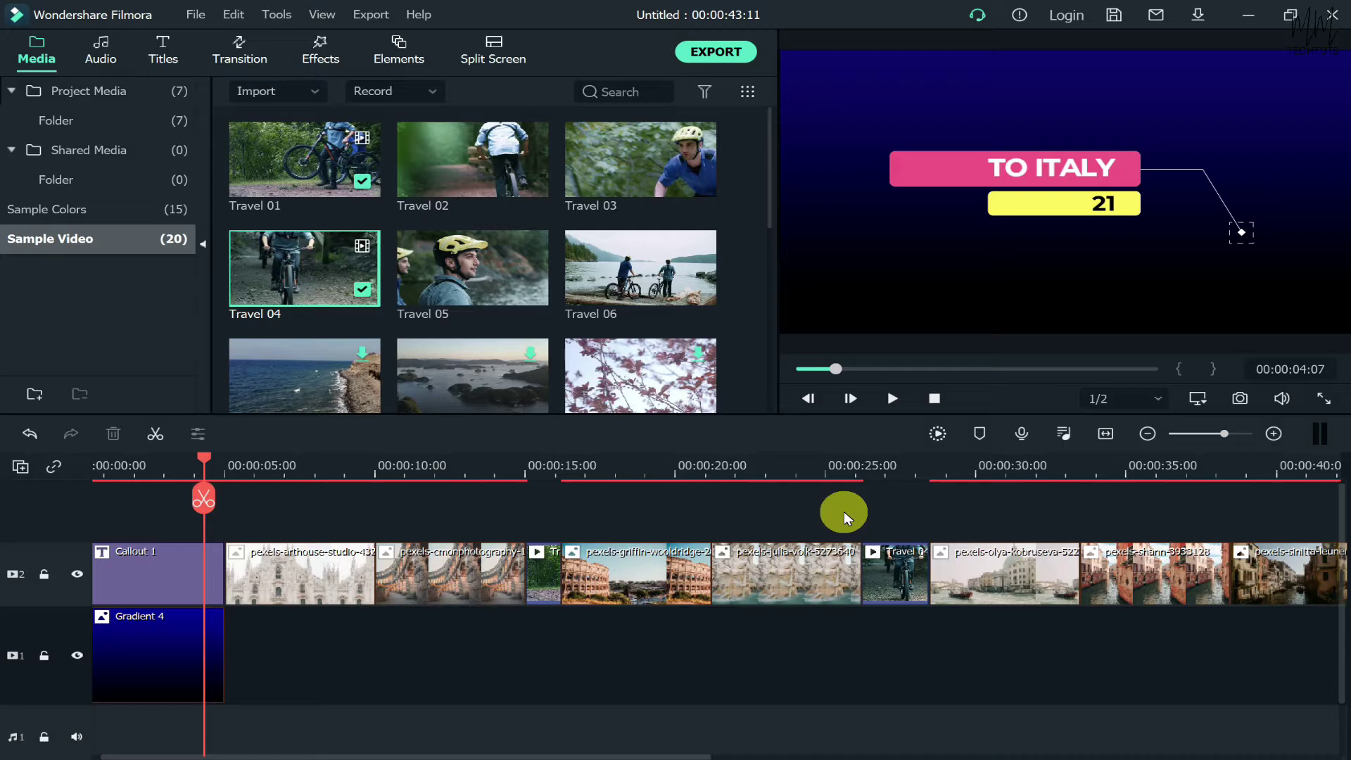
{"action": "left_click", "coordinate": [249, 62]}
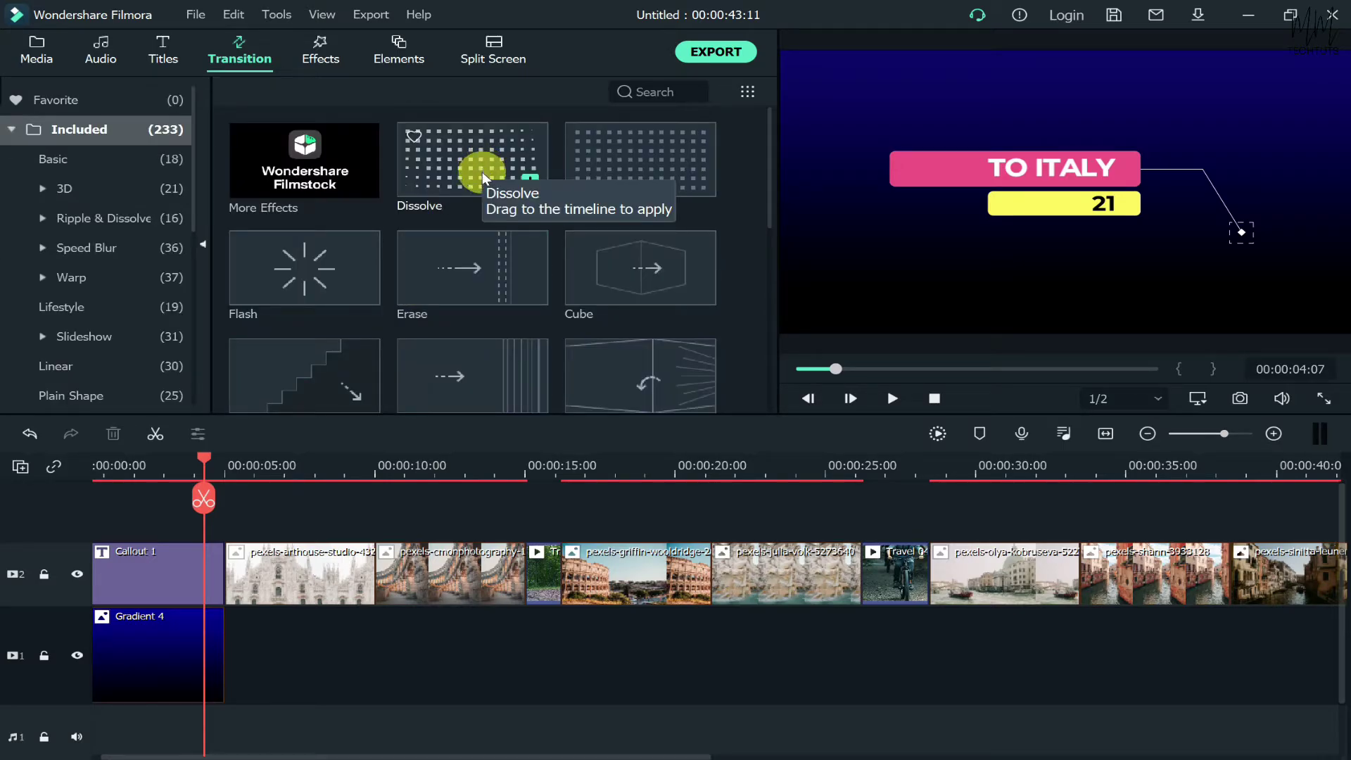
Drop a Dissolve transition between the first two photos and another transition at the next join.
{"action": "left_click_drag", "start_coordinate": [452, 172], "coordinate": [386, 573]}
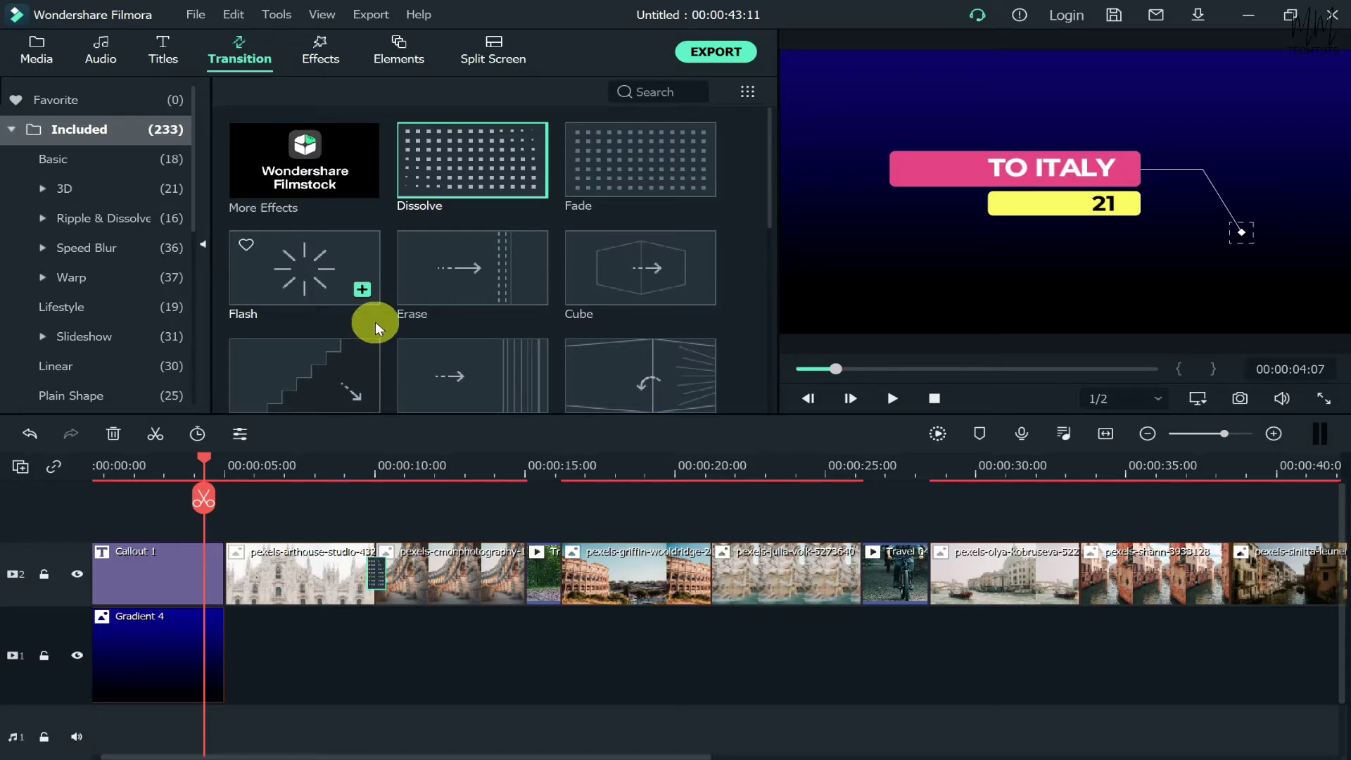
{"action": "scroll", "coordinate": [366, 320], "scroll_direction": "down", "scroll_amount": 5}
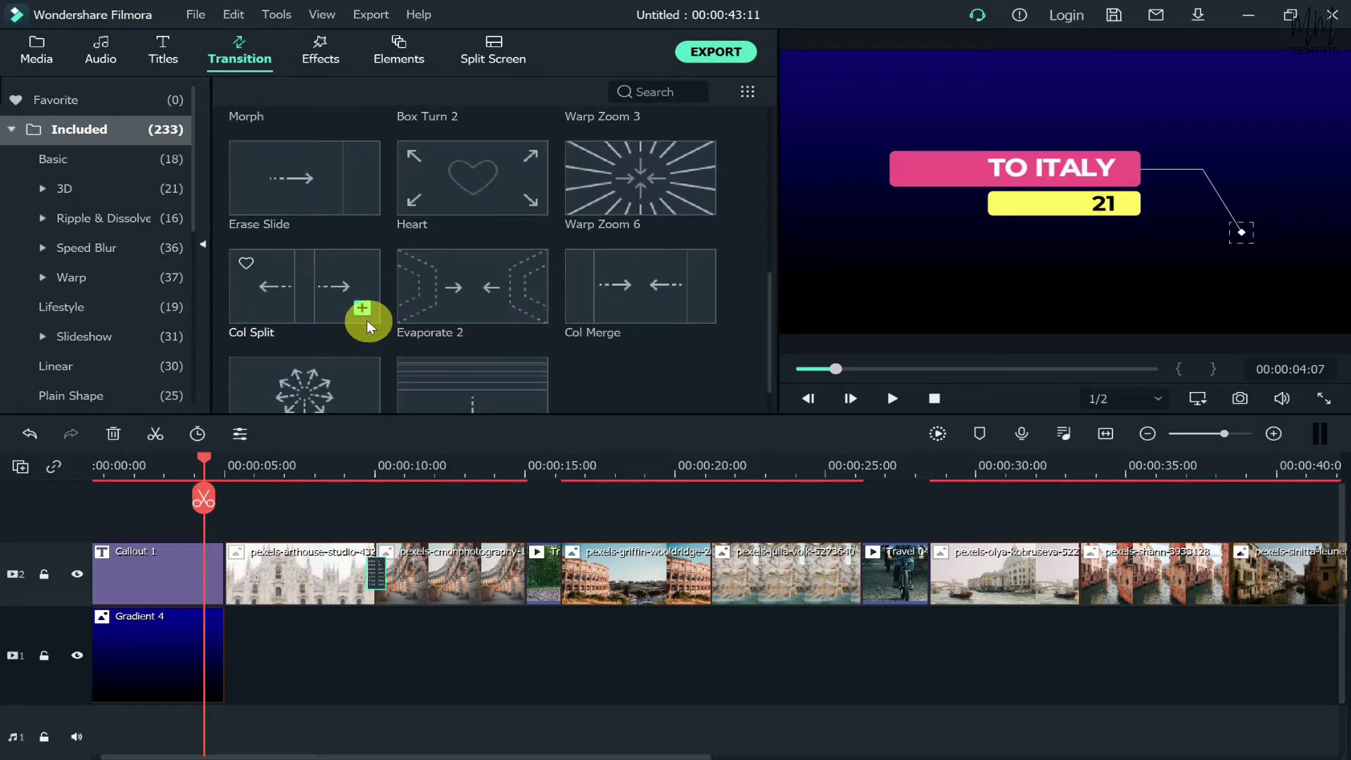
{"action": "scroll", "coordinate": [318, 304], "scroll_direction": "up", "scroll_amount": 5}
{"action": "left_click_drag", "start_coordinate": [318, 305], "coordinate": [528, 574]}
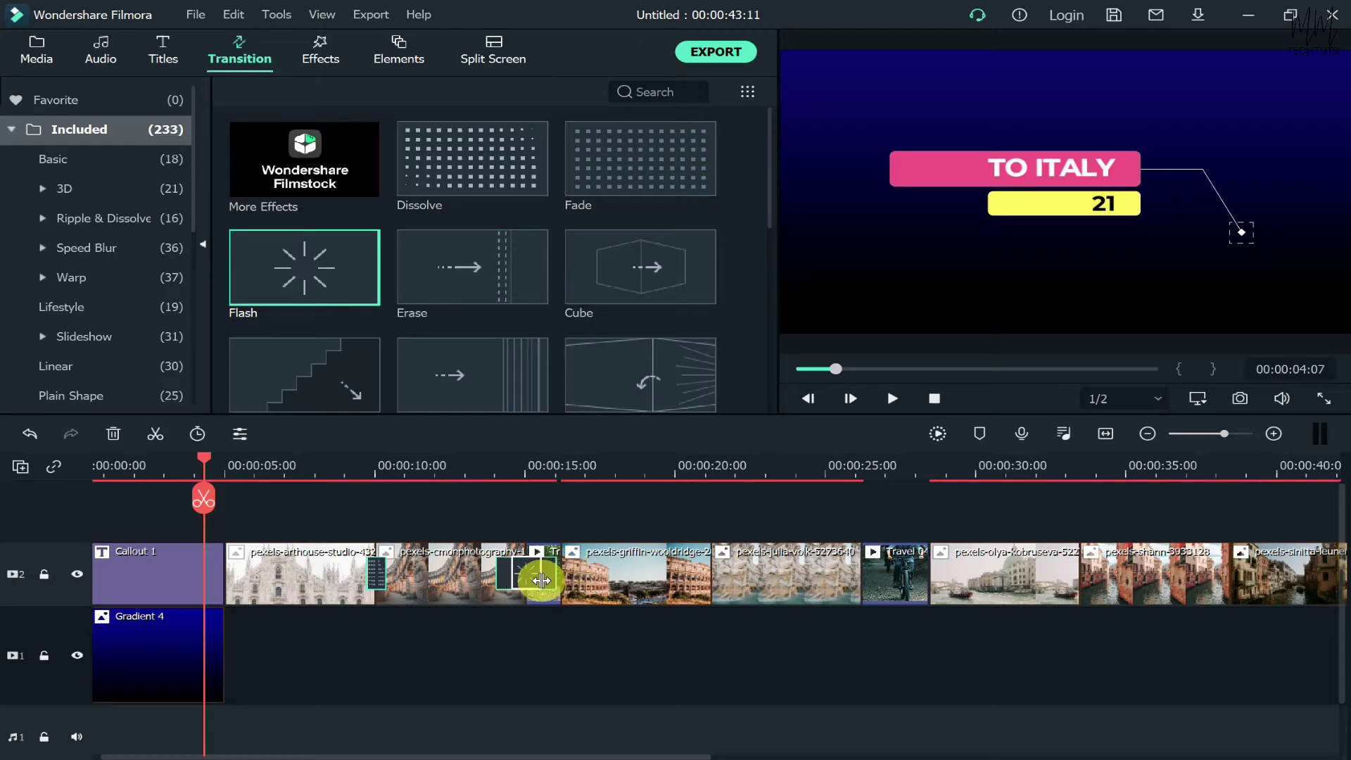
{"action": "scroll", "coordinate": [496, 334], "scroll_direction": "down", "scroll_amount": 5}
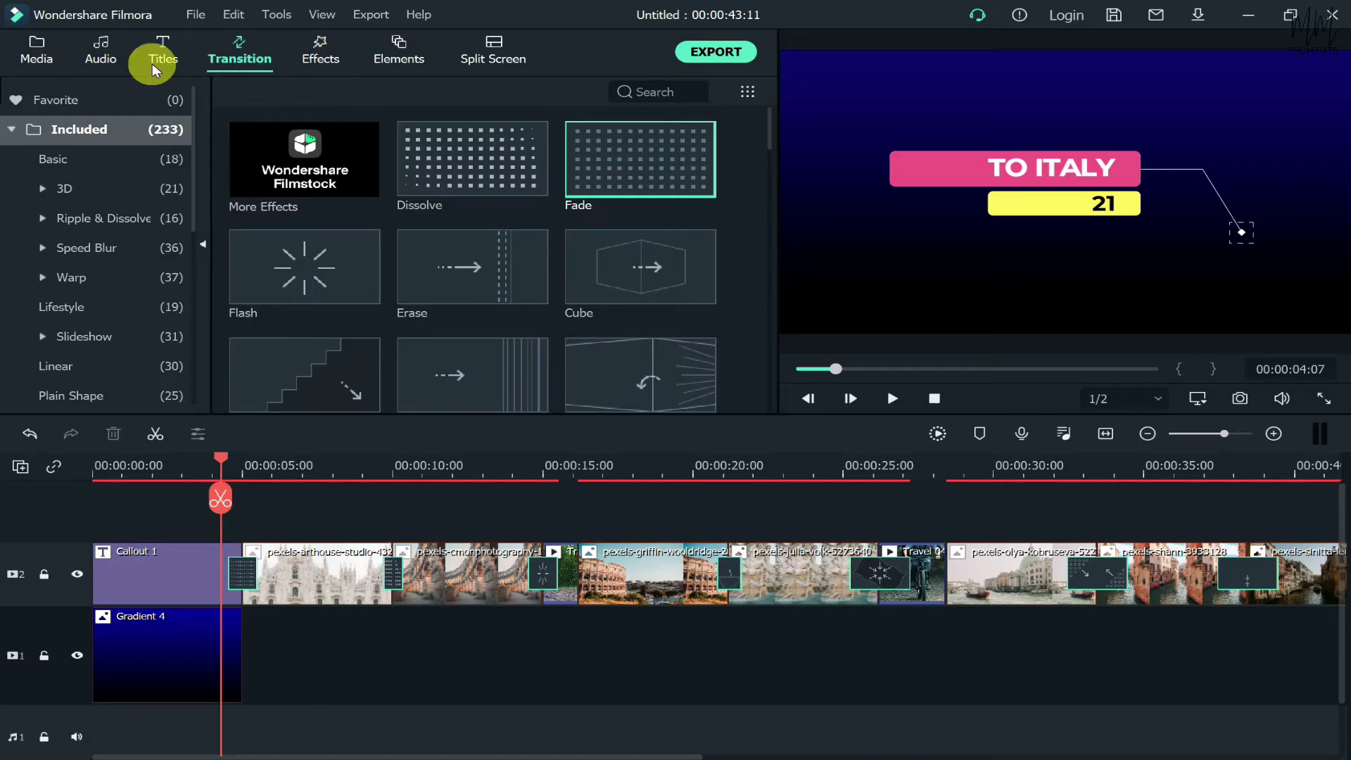
Favourite Cartoon Whoosh 06 in the audio library and scroll down toward Out The Blue.
{"action": "left_click", "coordinate": [116, 48]}
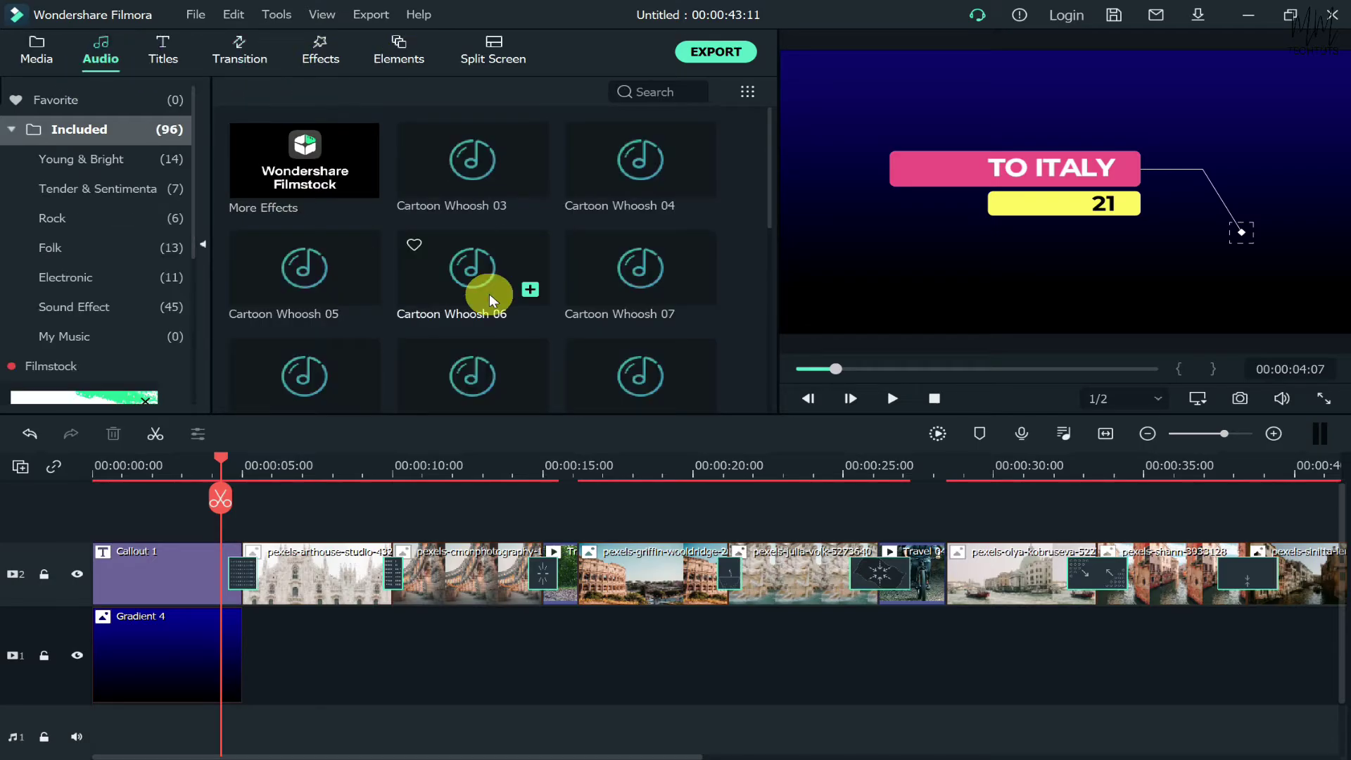
{"action": "left_click", "coordinate": [418, 247]}
{"action": "scroll", "coordinate": [422, 252], "scroll_direction": "down", "scroll_amount": 2}
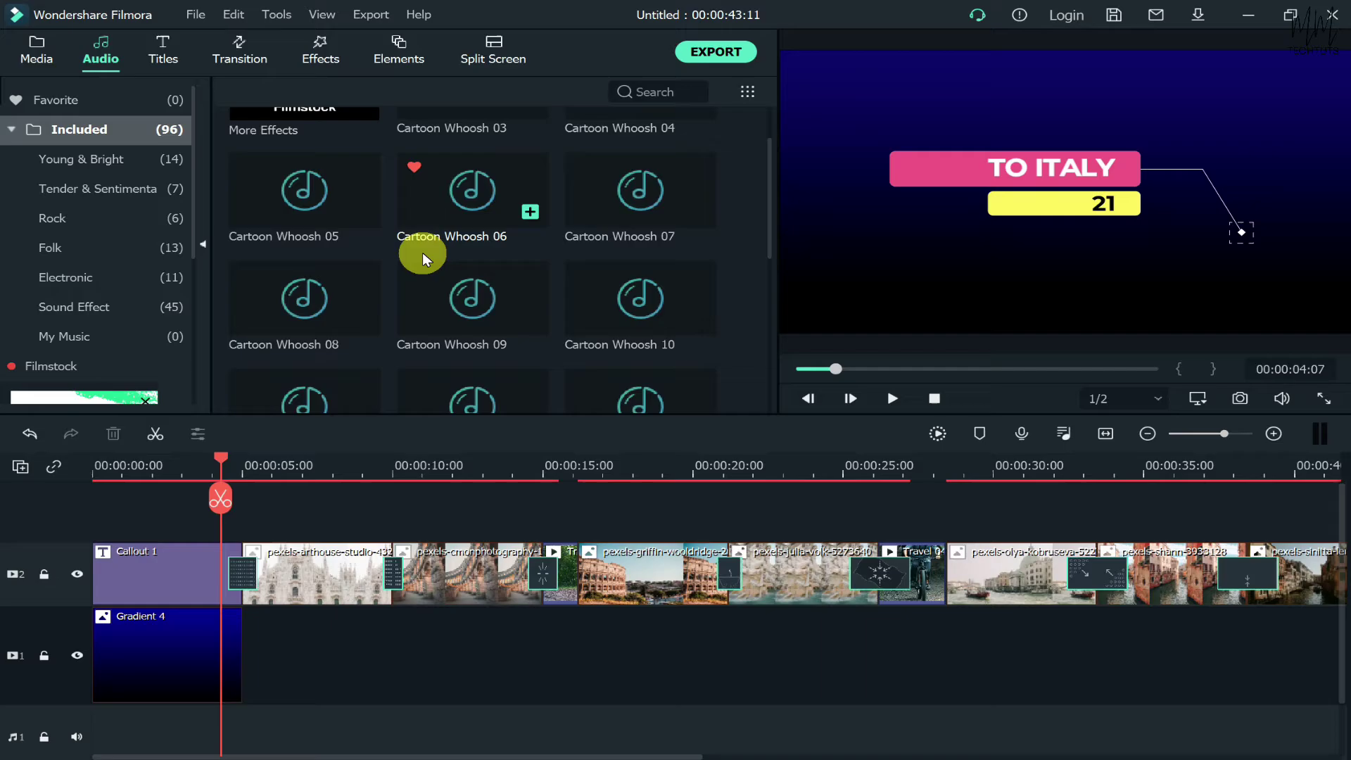
{"action": "scroll", "coordinate": [423, 252], "scroll_direction": "down", "scroll_amount": 10}
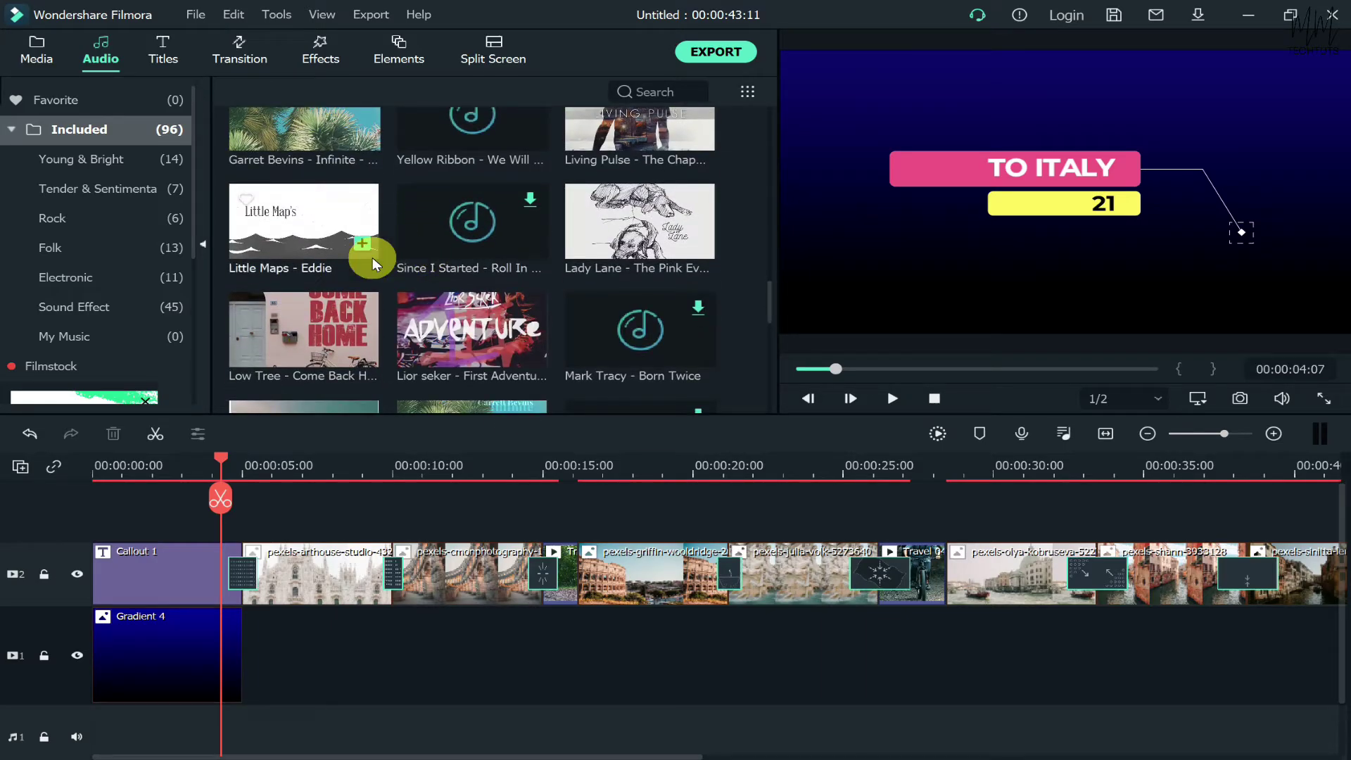
{"action": "scroll", "coordinate": [373, 232], "scroll_direction": "down", "scroll_amount": 3}
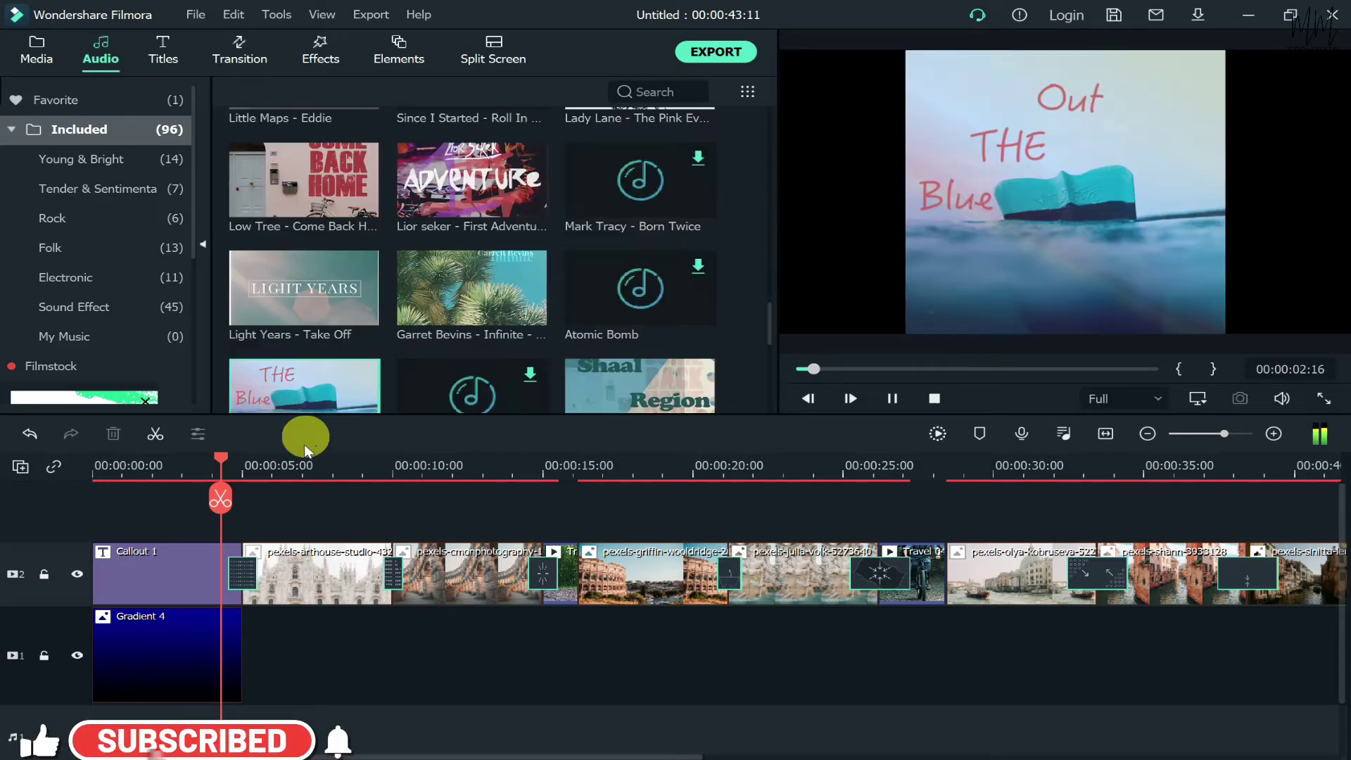
Add Little Maps – Out The Blue to the audio track, end it at 00:00:43:11, and fade it out.
{"action": "left_click", "coordinate": [377, 688]}
{"action": "left_click_drag", "start_coordinate": [352, 404], "coordinate": [251, 643]}
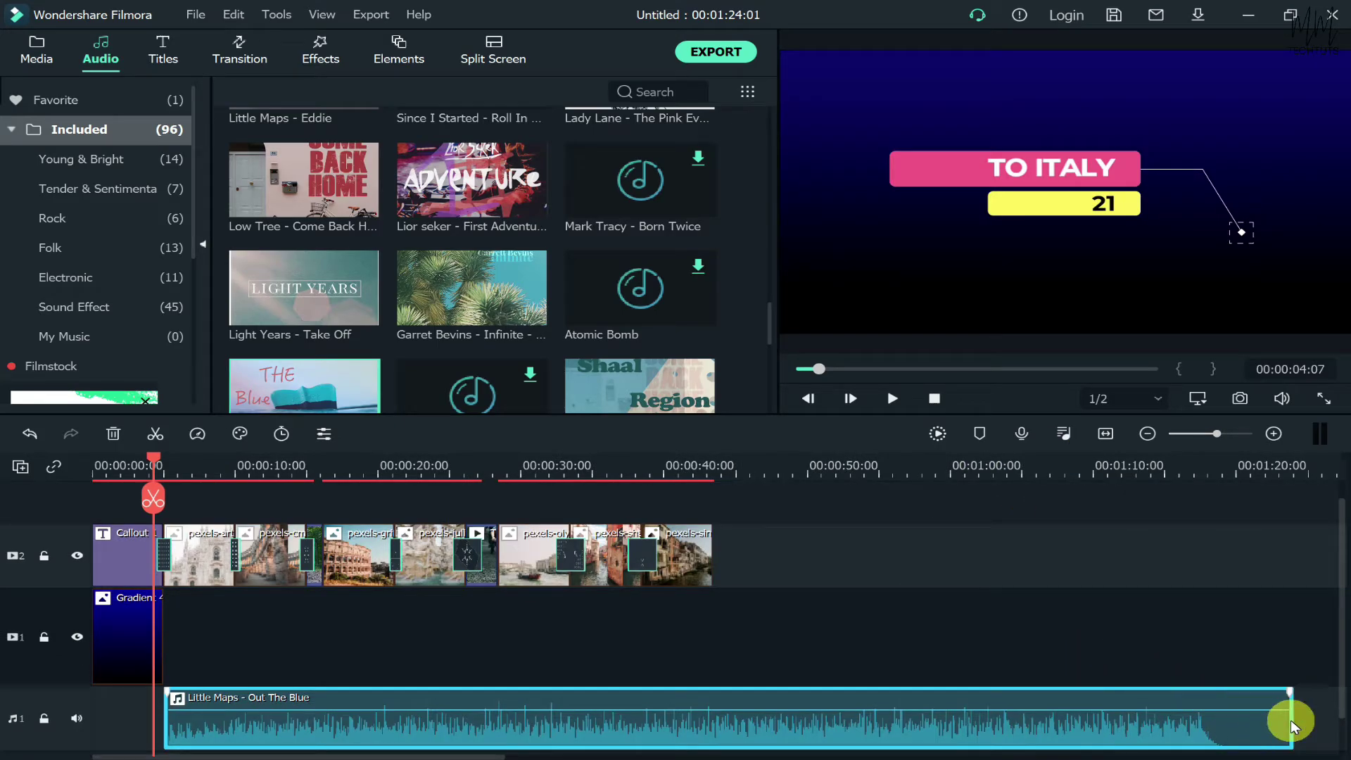
{"action": "left_click_drag", "start_coordinate": [1289, 718], "coordinate": [1112, 718]}
{"action": "left_click_drag", "start_coordinate": [982, 718], "coordinate": [719, 711]}
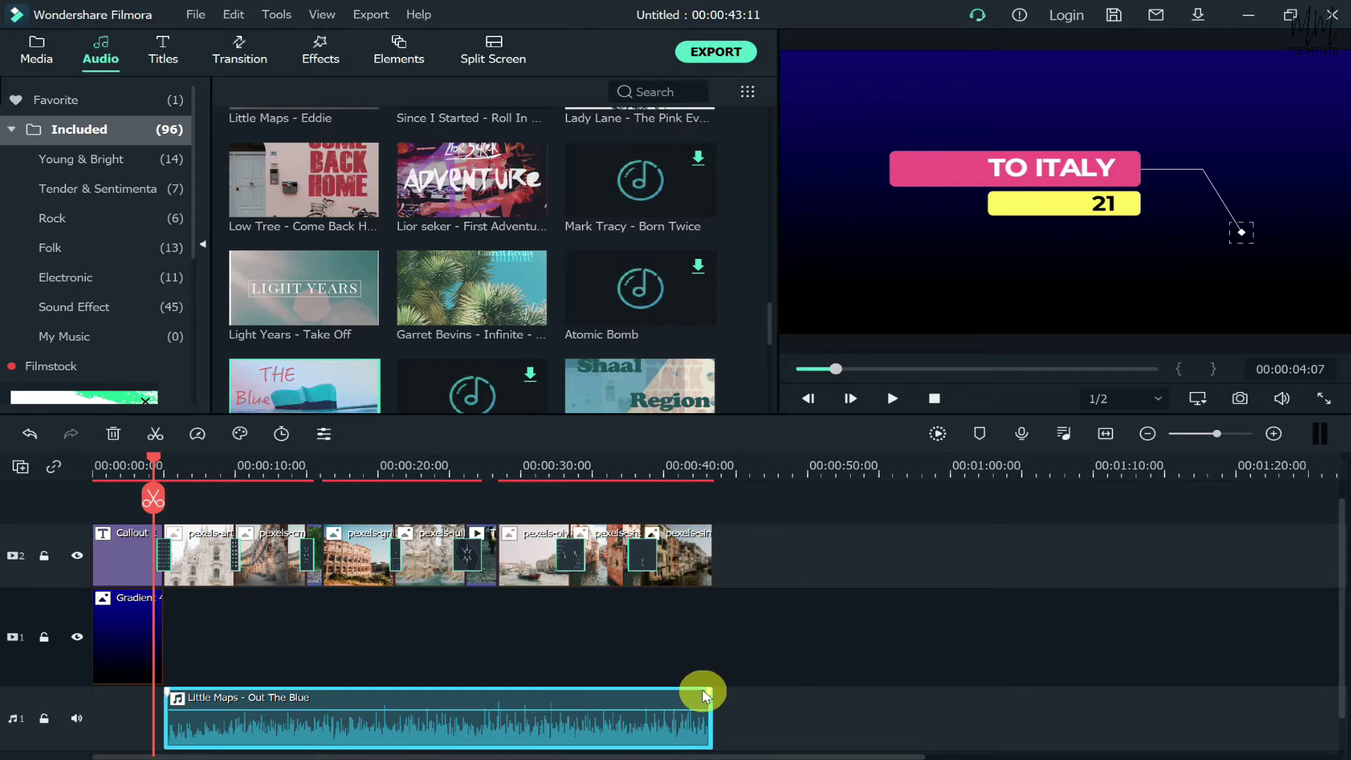
{"action": "left_click_drag", "start_coordinate": [707, 695], "coordinate": [718, 693]}
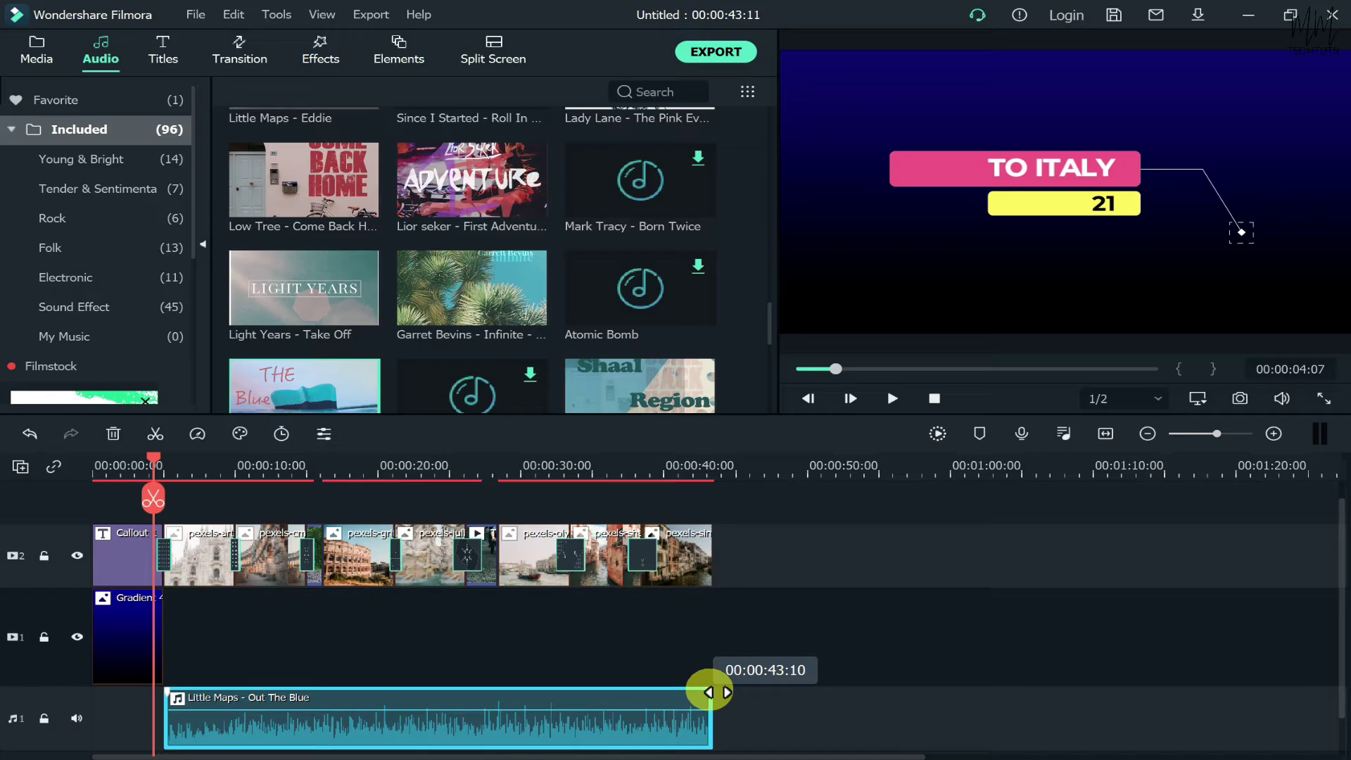
{"action": "left_click_drag", "start_coordinate": [717, 693], "coordinate": [668, 691]}
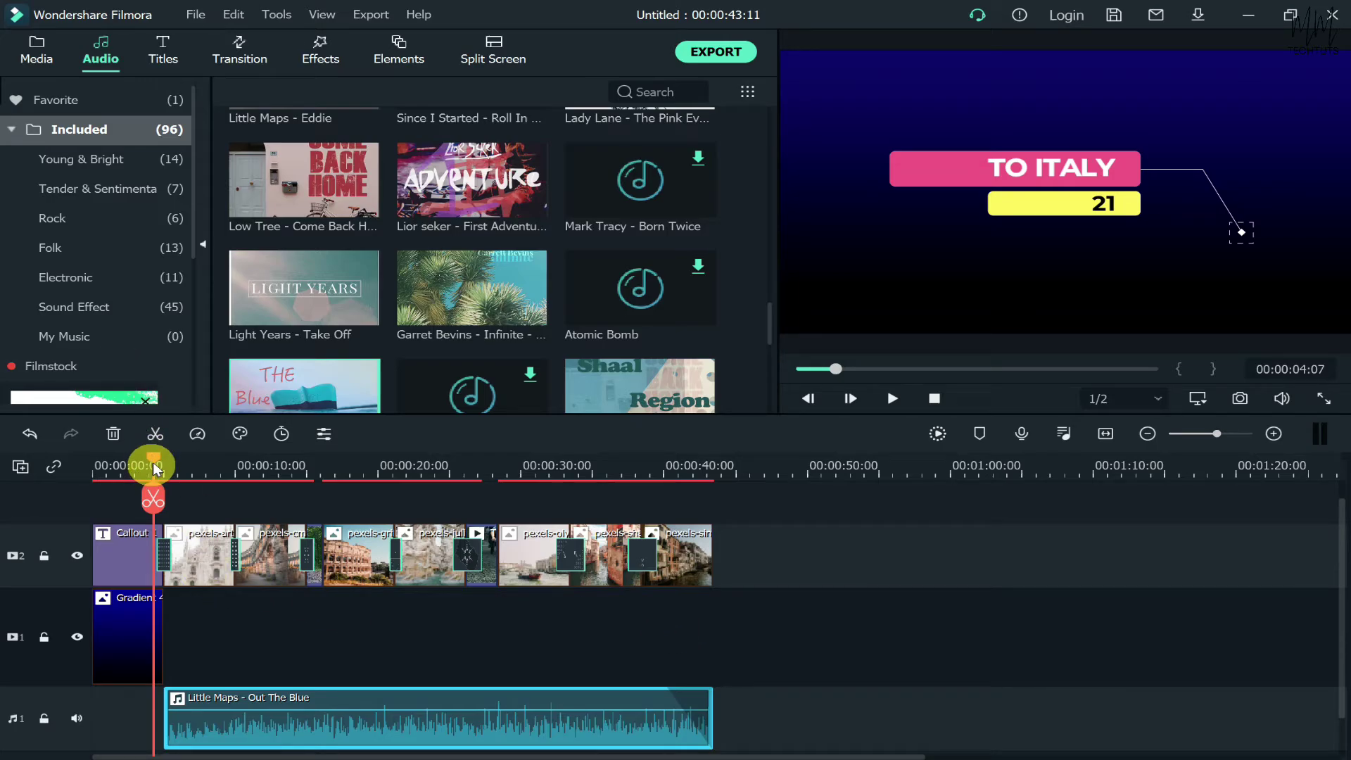
Return the timeline playhead to 00:00:00:00 at the start of the slideshow.
{"action": "left_click_drag", "start_coordinate": [153, 461], "coordinate": [6, 467]}
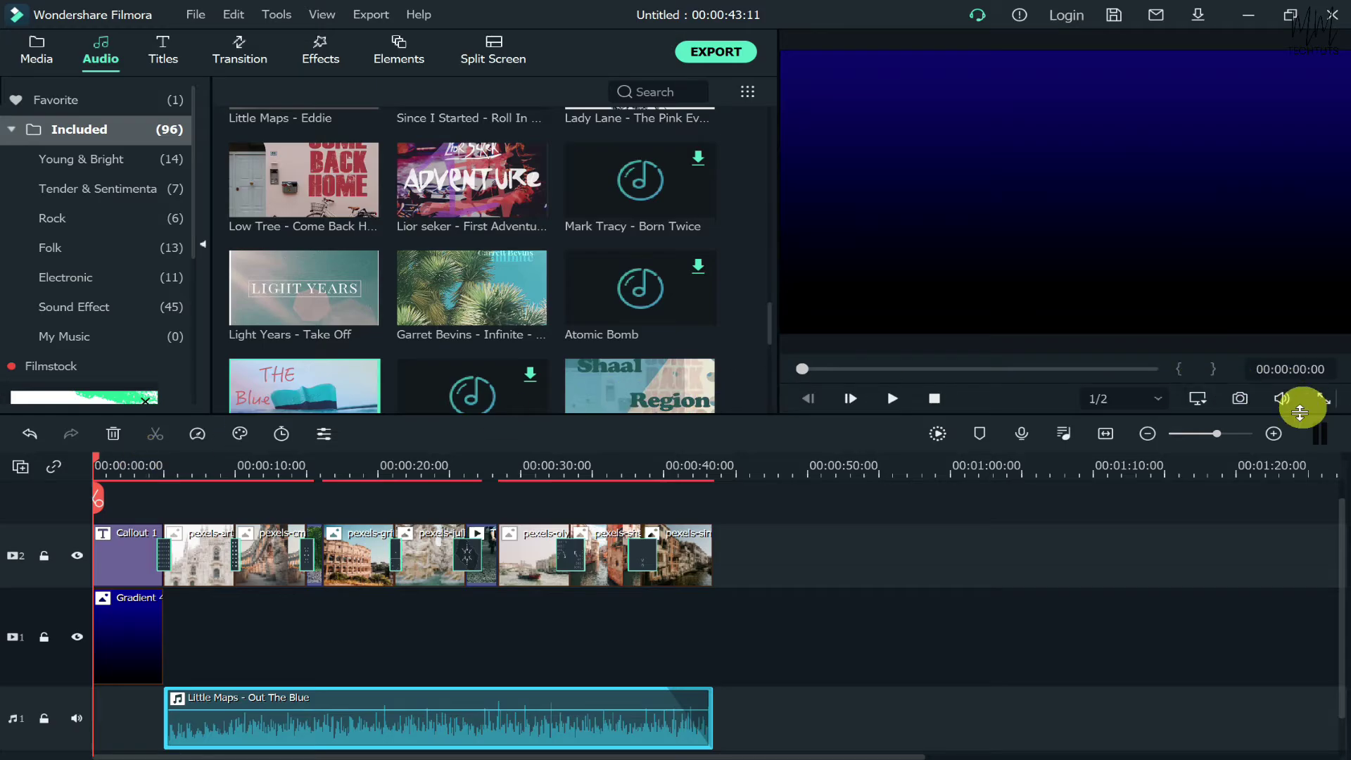